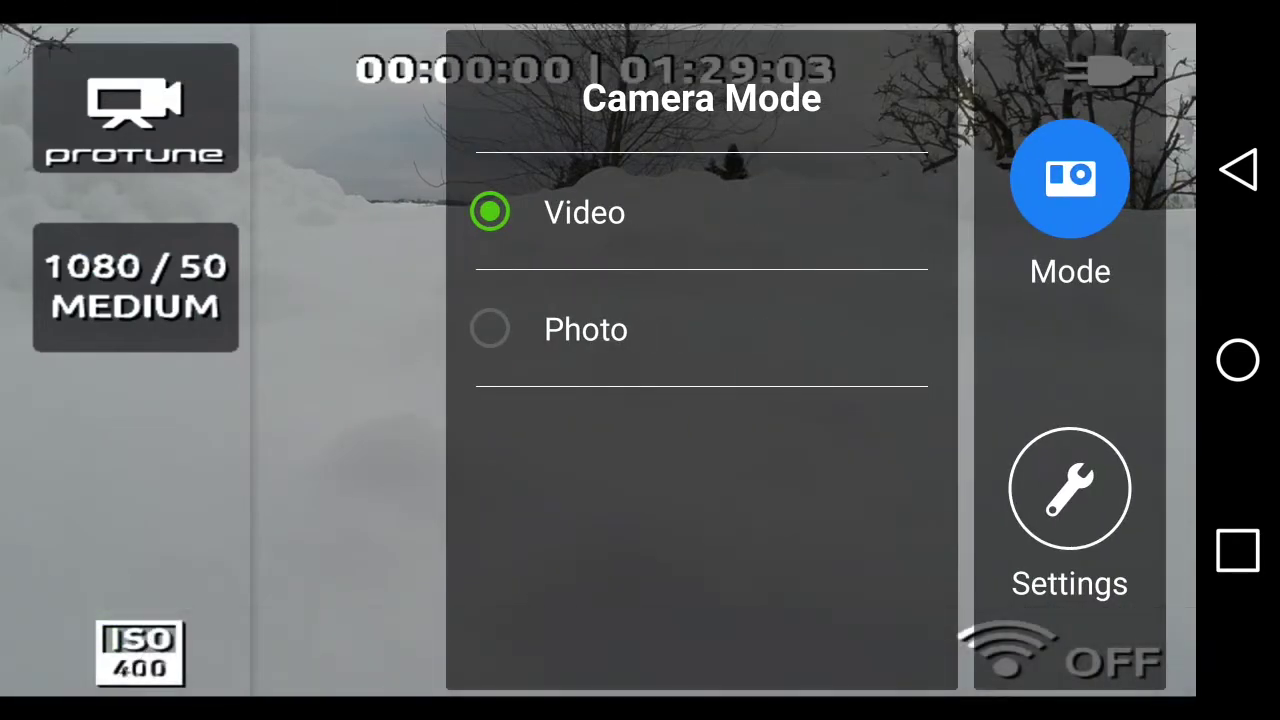
# Switch the GoPro to 12MP wide Photo mode and scroll down the camera settings list
pyautogui.click(585, 329)
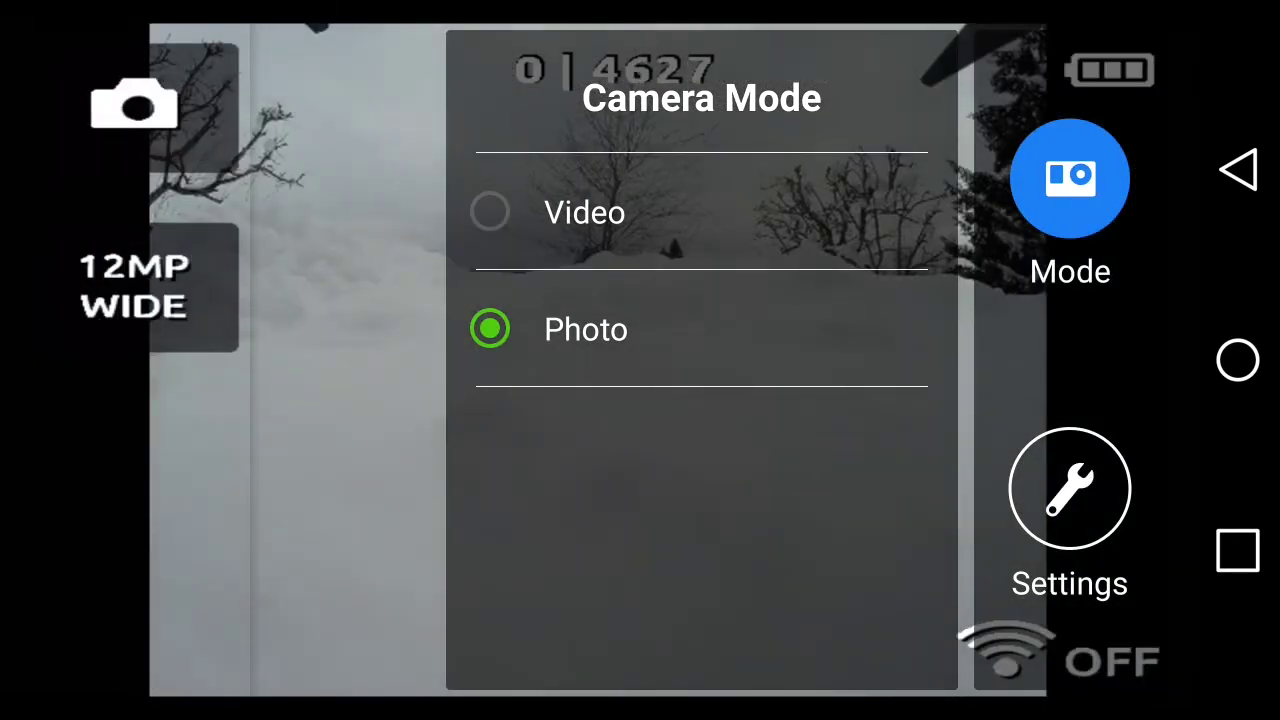
pyautogui.click(1069, 488)
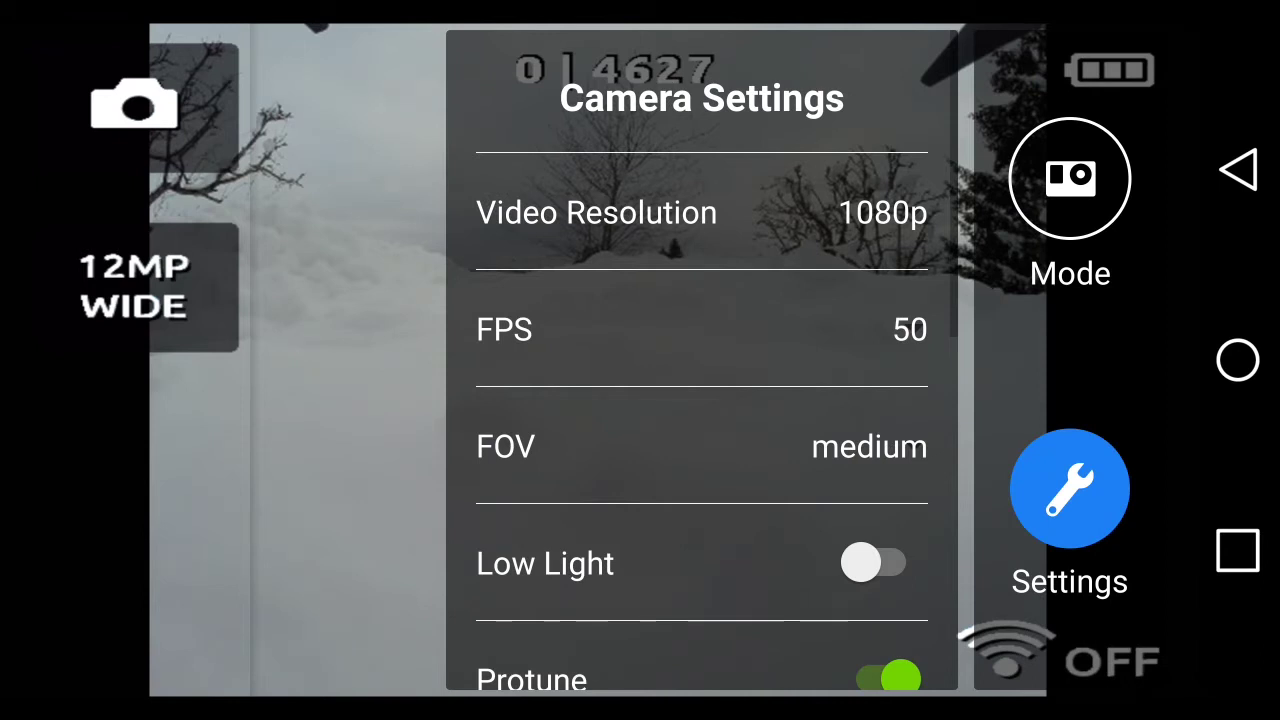
pyautogui.scroll(-3, 702, 360)
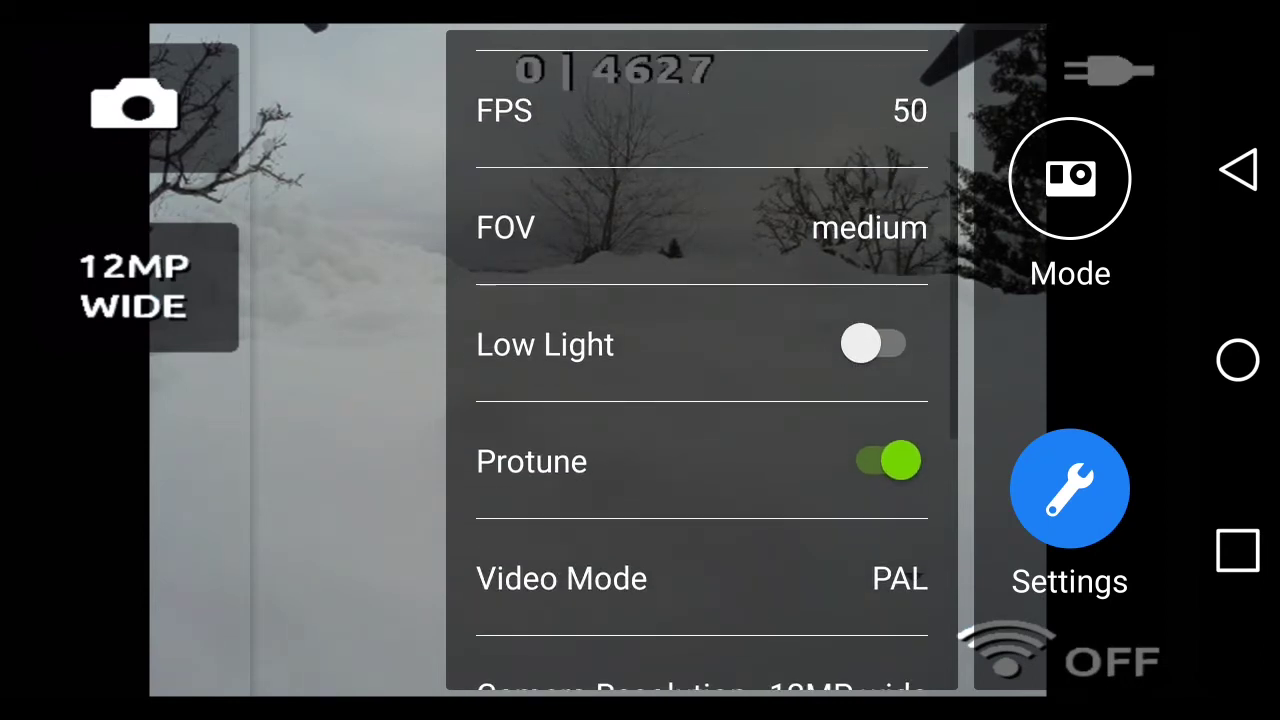
# Turn Protune off, take one test photo, then bring up the recent apps
pyautogui.click(889, 461)
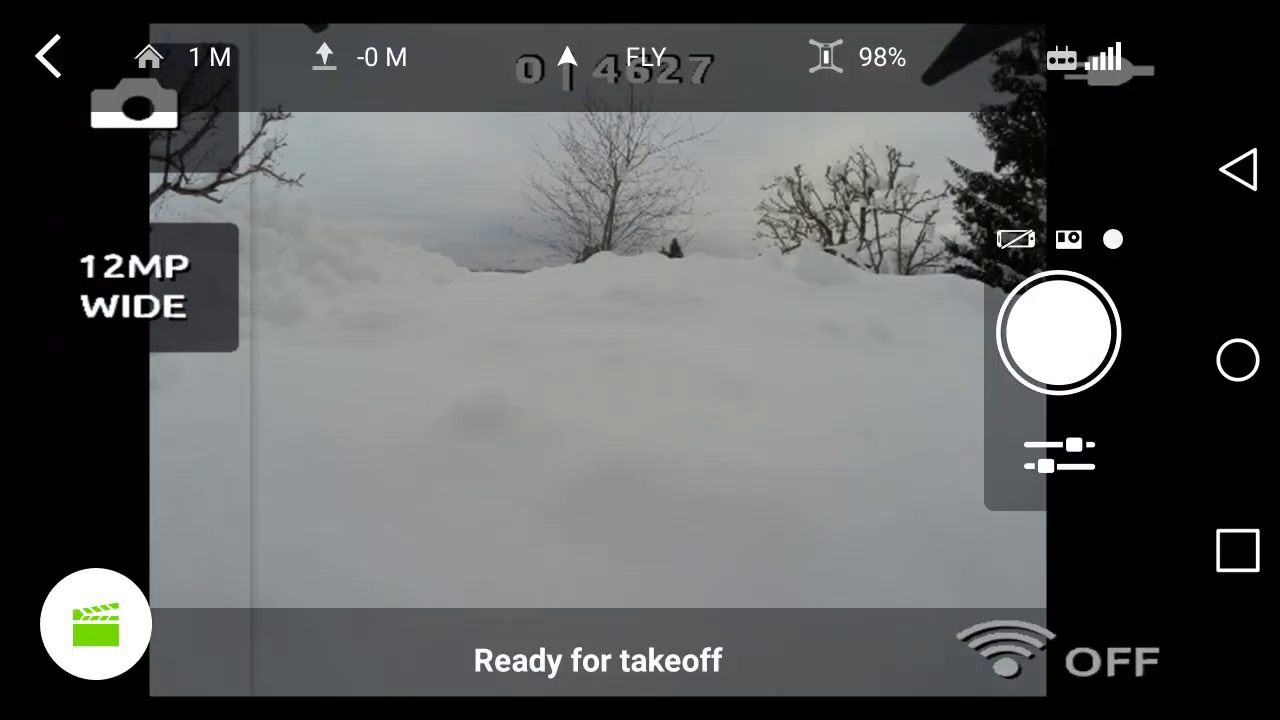
pyautogui.click(1058, 332)
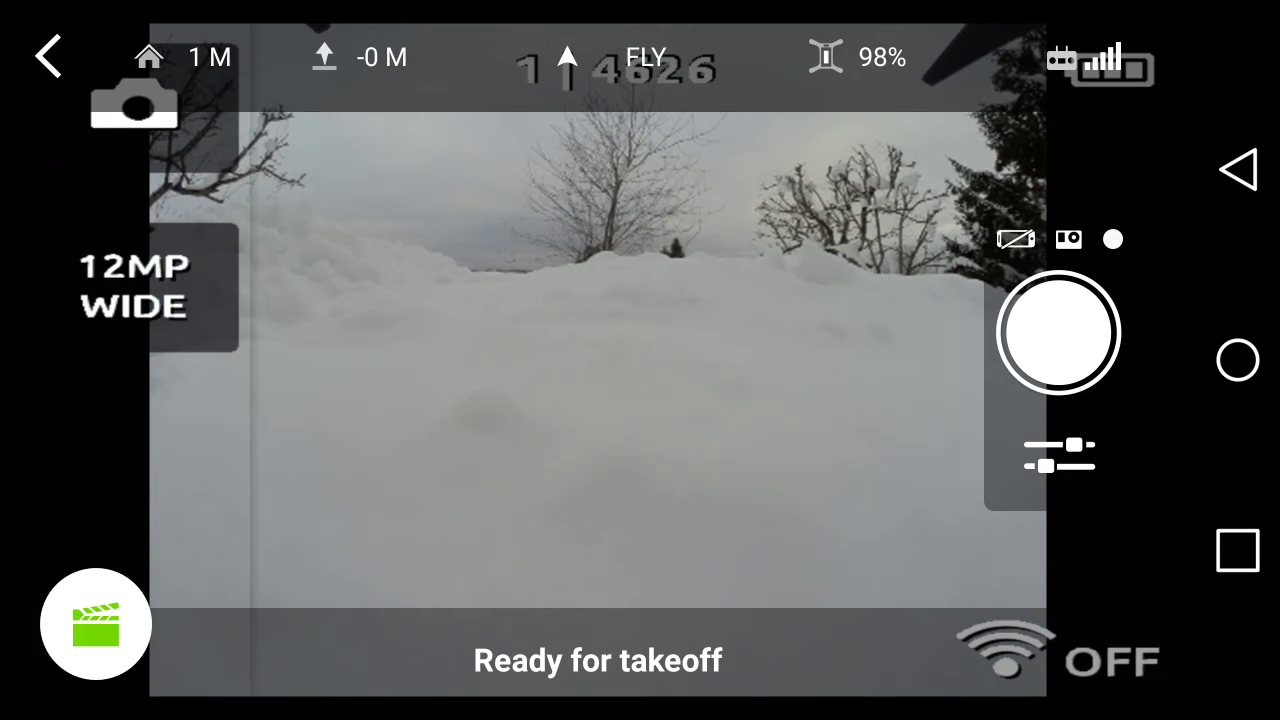
pyautogui.click(1238, 550)
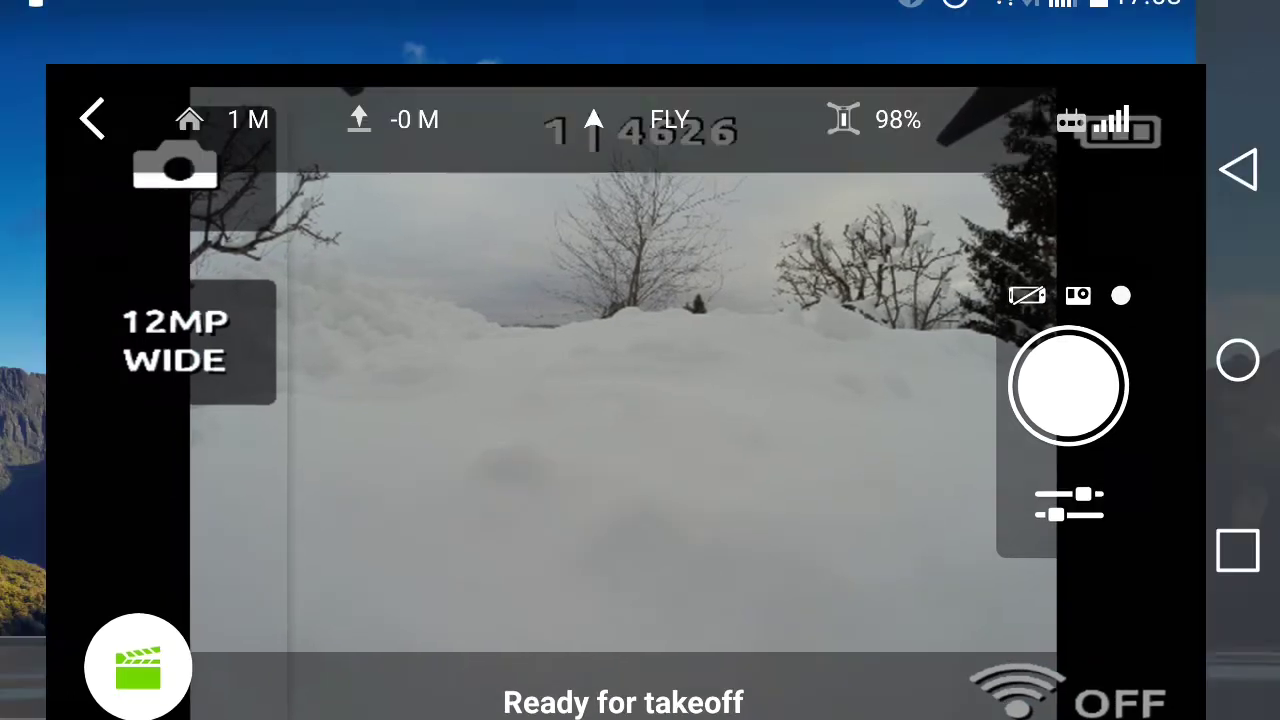
# Scroll the recent-apps list up to reach DronePan
pyautogui.scroll(5, 598, 400)
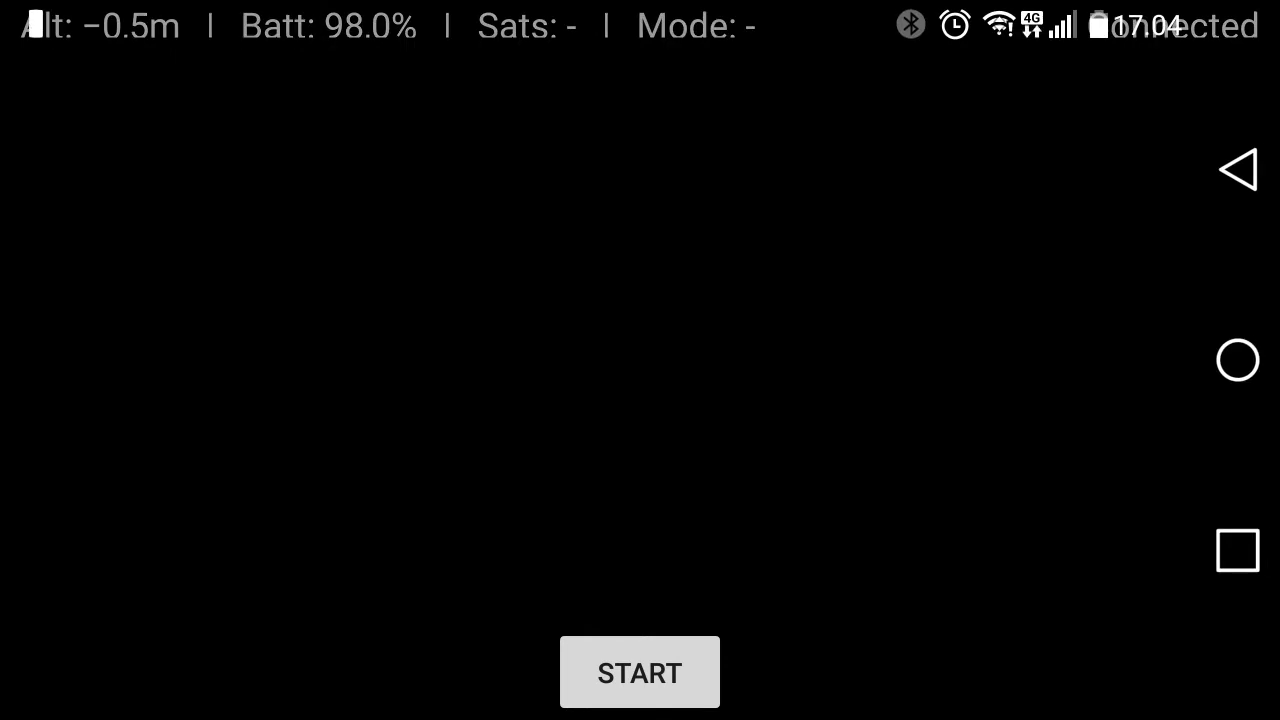
# Return the Solo app to its home screen, then show the recent-apps overview
pyautogui.click(1238, 550)
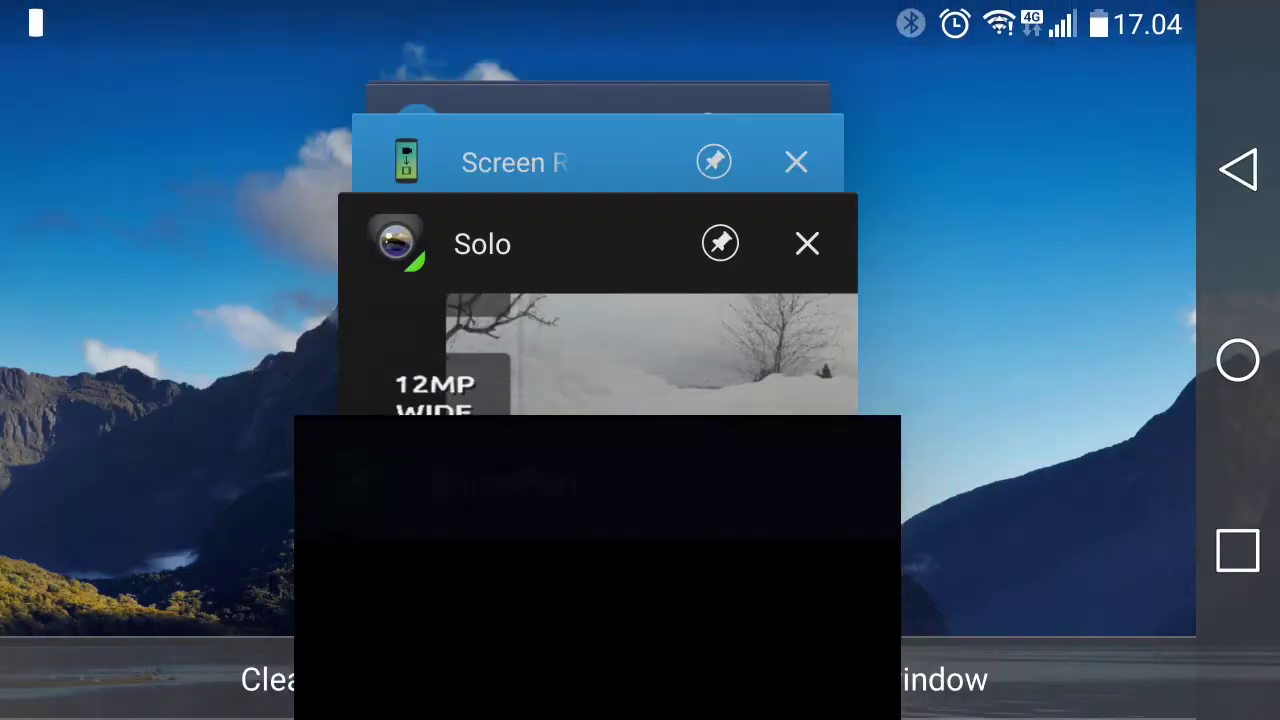
pyautogui.click(450, 370)
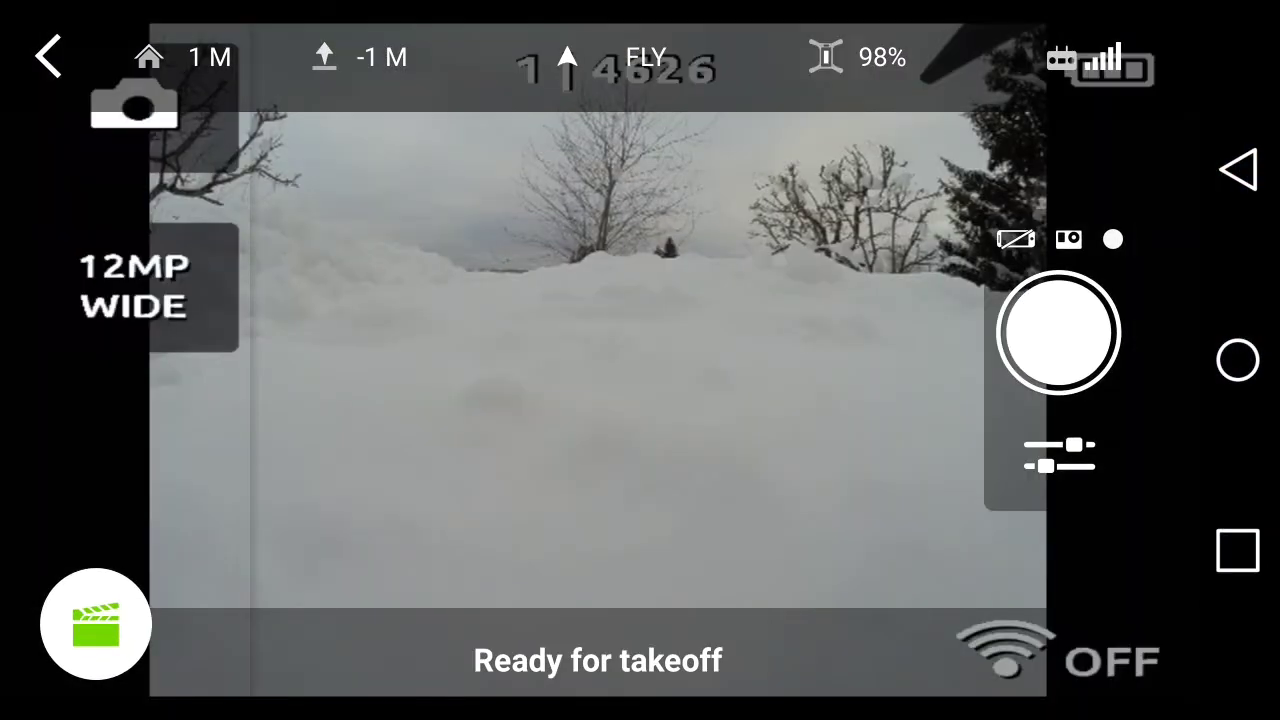
pyautogui.click(1238, 170)
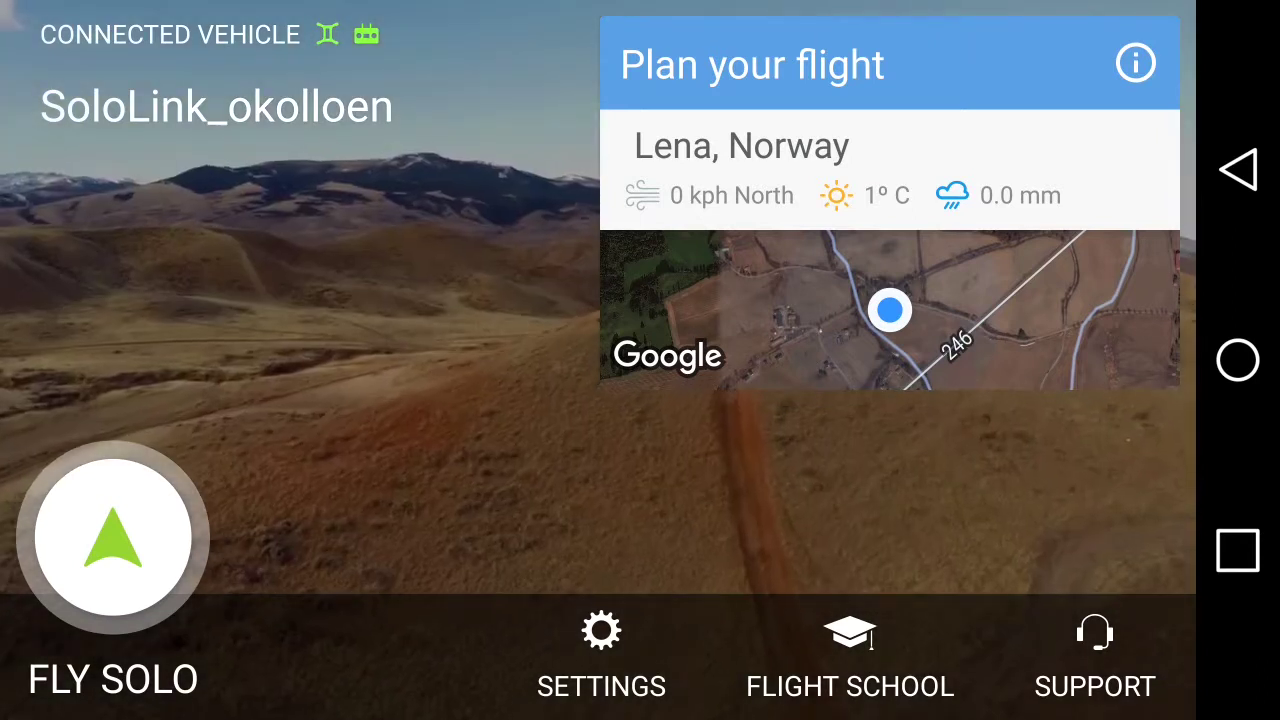
pyautogui.click(1238, 170)
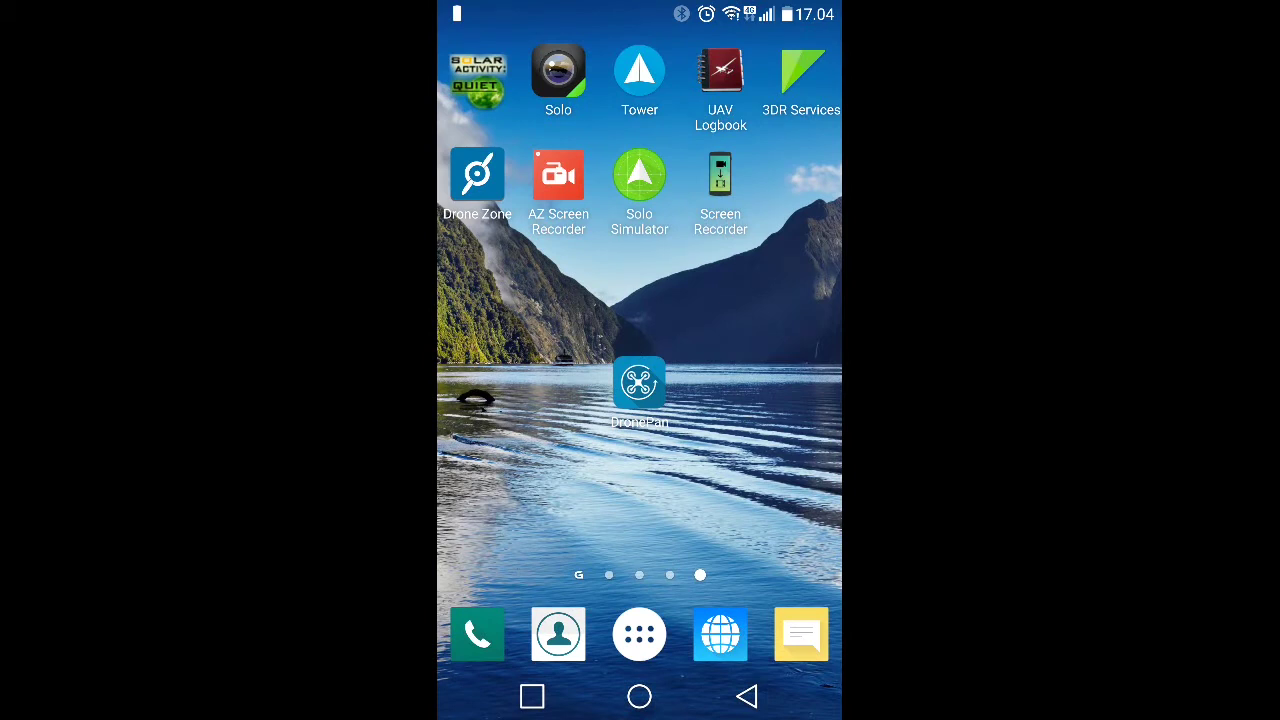
pyautogui.click(532, 696)
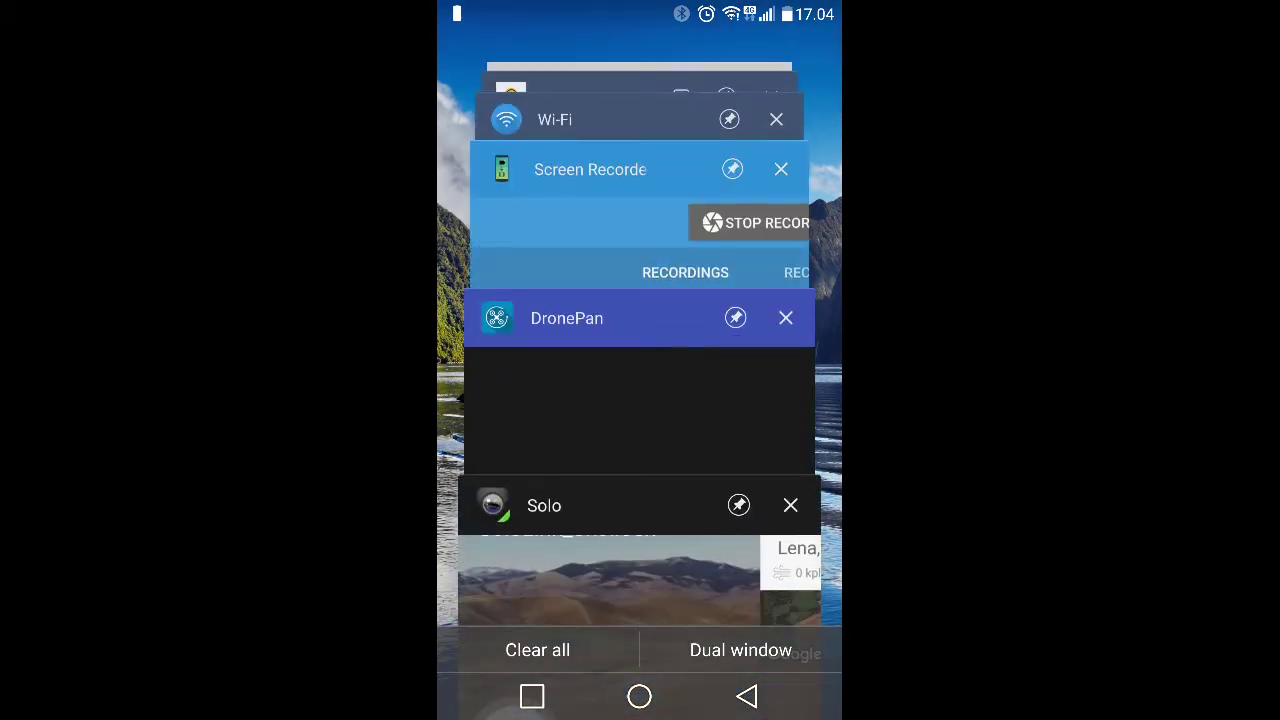
# Bring DronePan back to watch the live feed while the drone climbs to 19.4 m
pyautogui.click(608, 570)
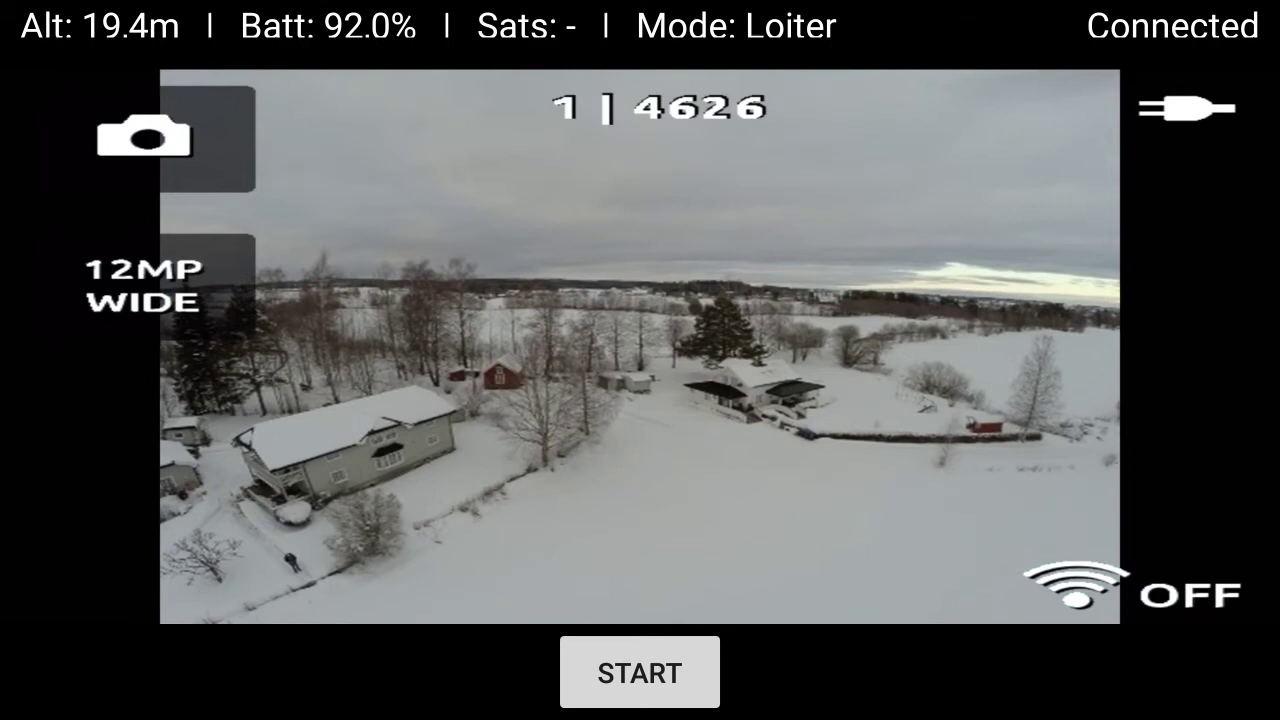
# Run DronePan's automatic panorama capture until all 20 shots are taken
pyautogui.click(640, 672)
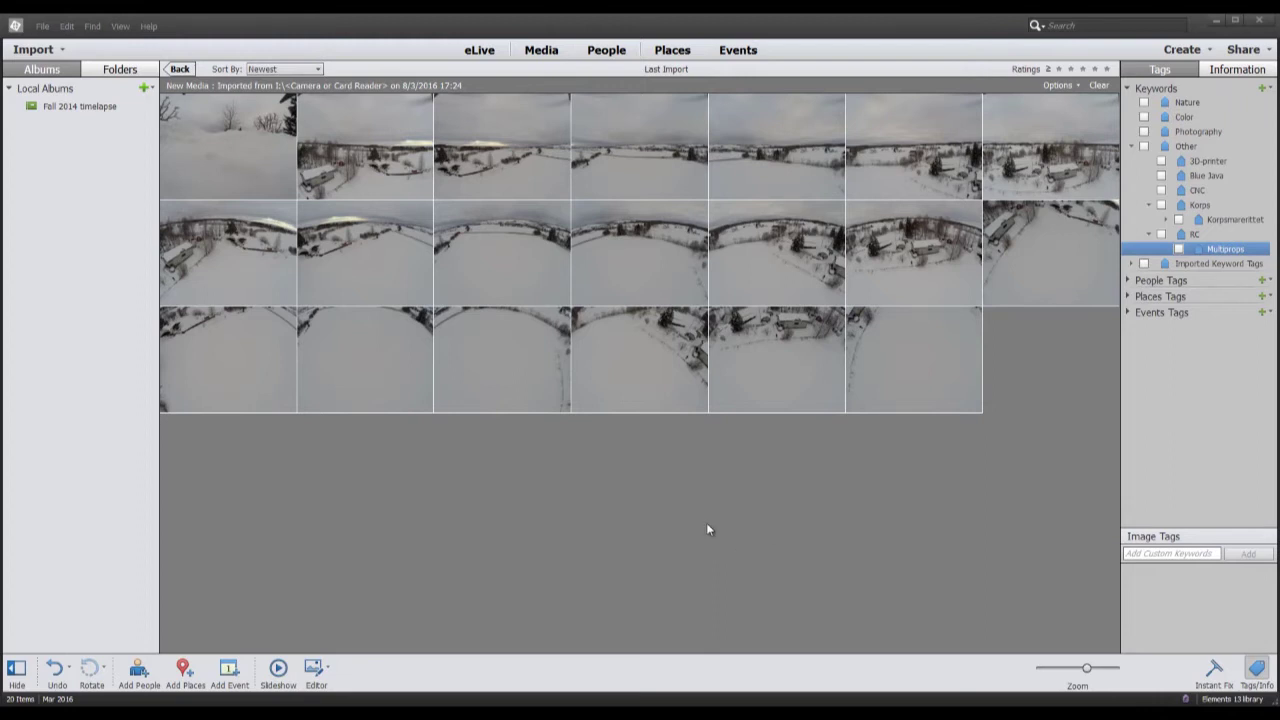
# Review the imported drone photos by selecting thumbnails through to the last one in the set
pyautogui.click(244, 184)
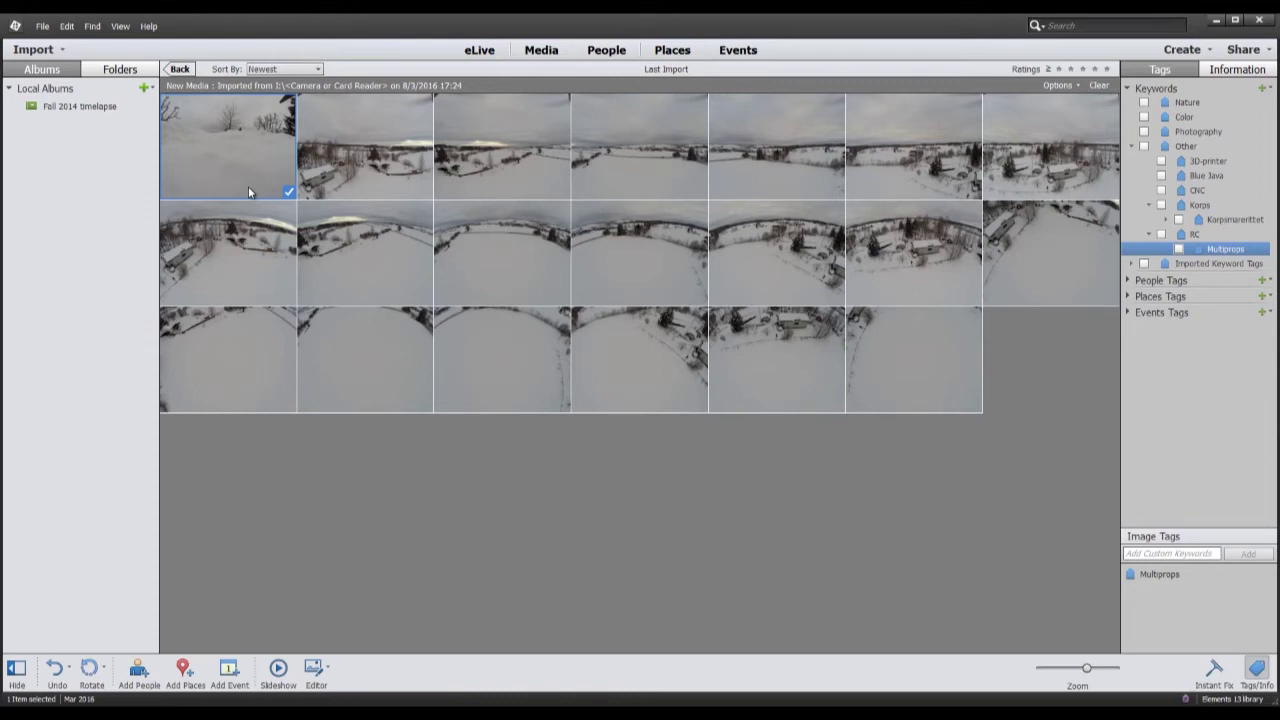
pyautogui.click(390, 187)
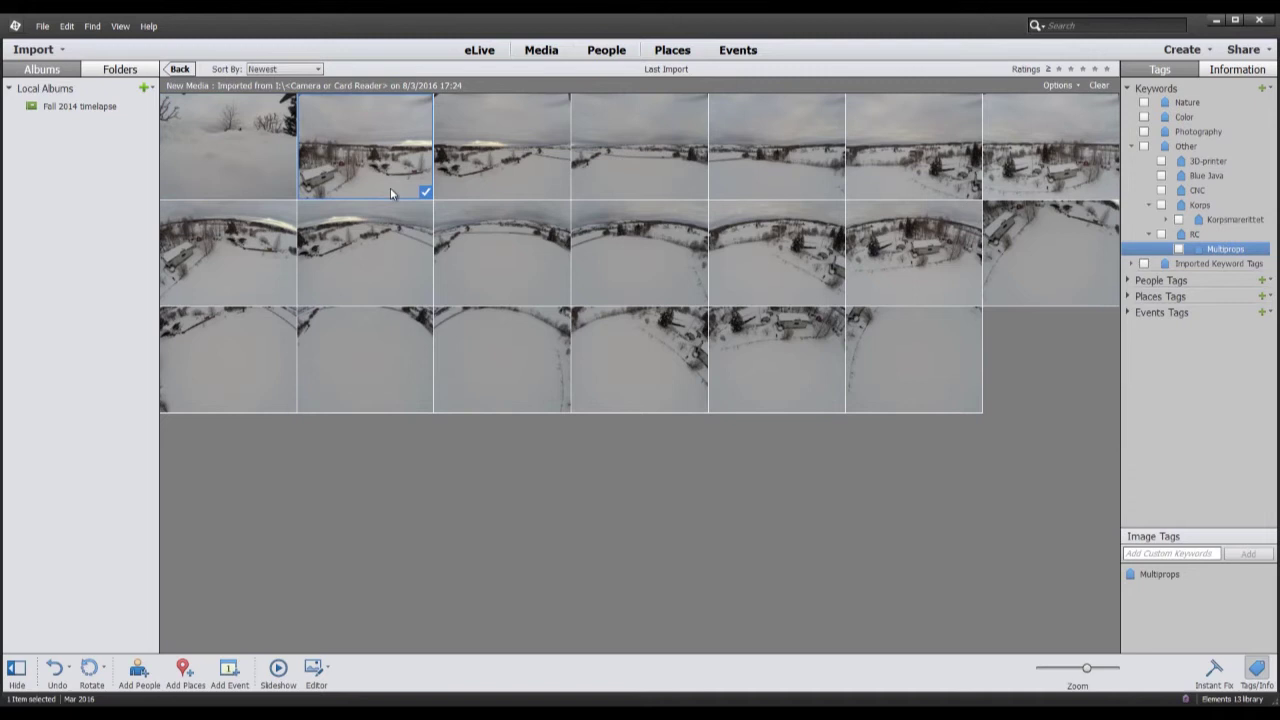
pyautogui.keyDown('shift'); pyautogui.click(279, 262); pyautogui.keyUp('shift')
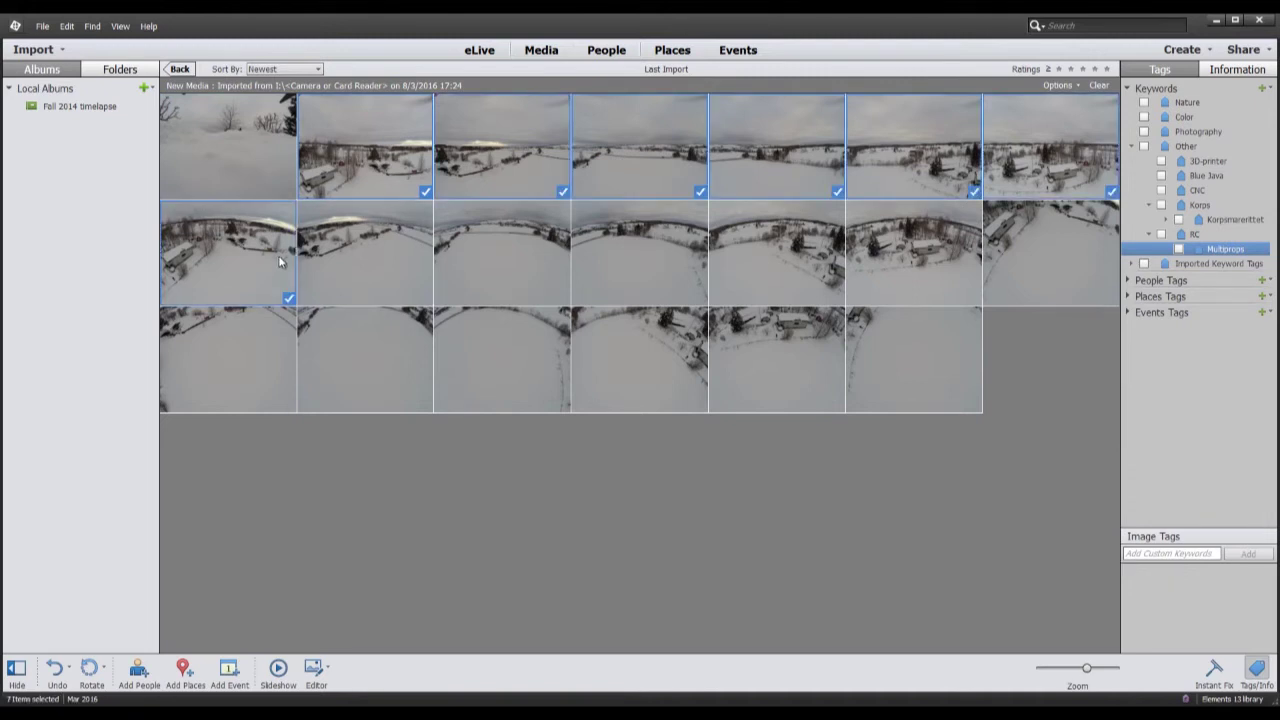
pyautogui.click(362, 254)
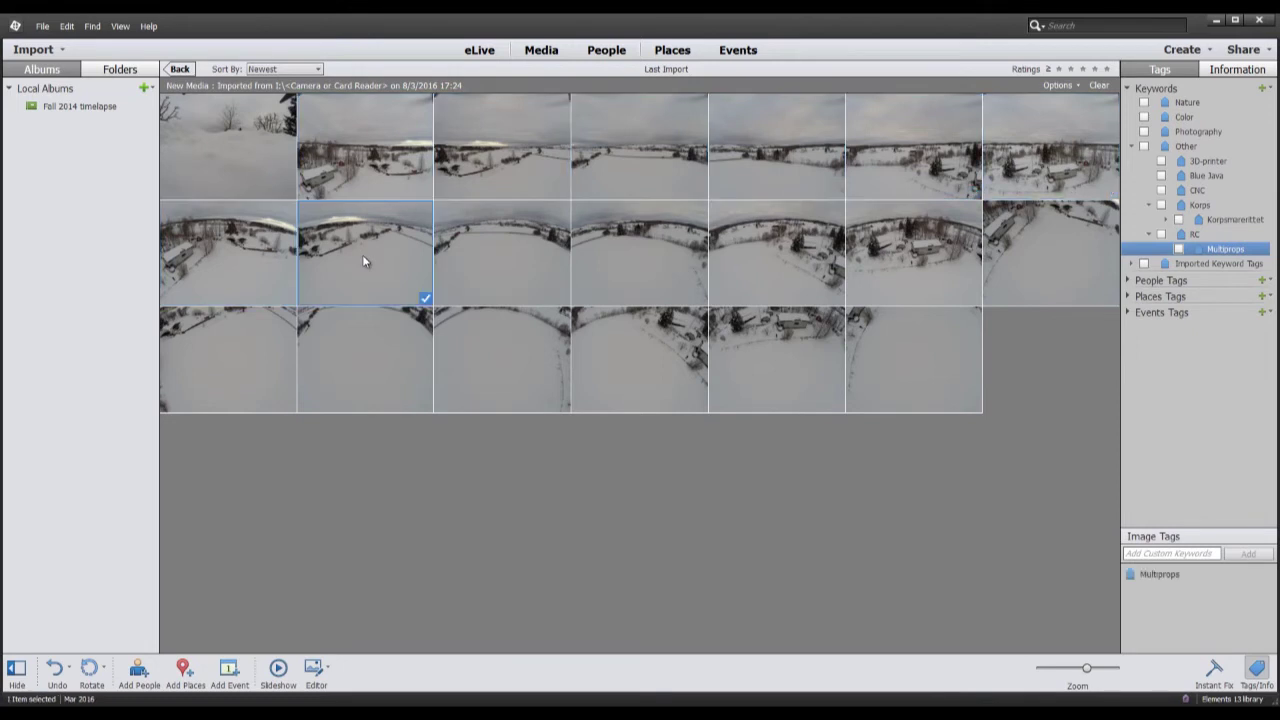
pyautogui.click(881, 348)
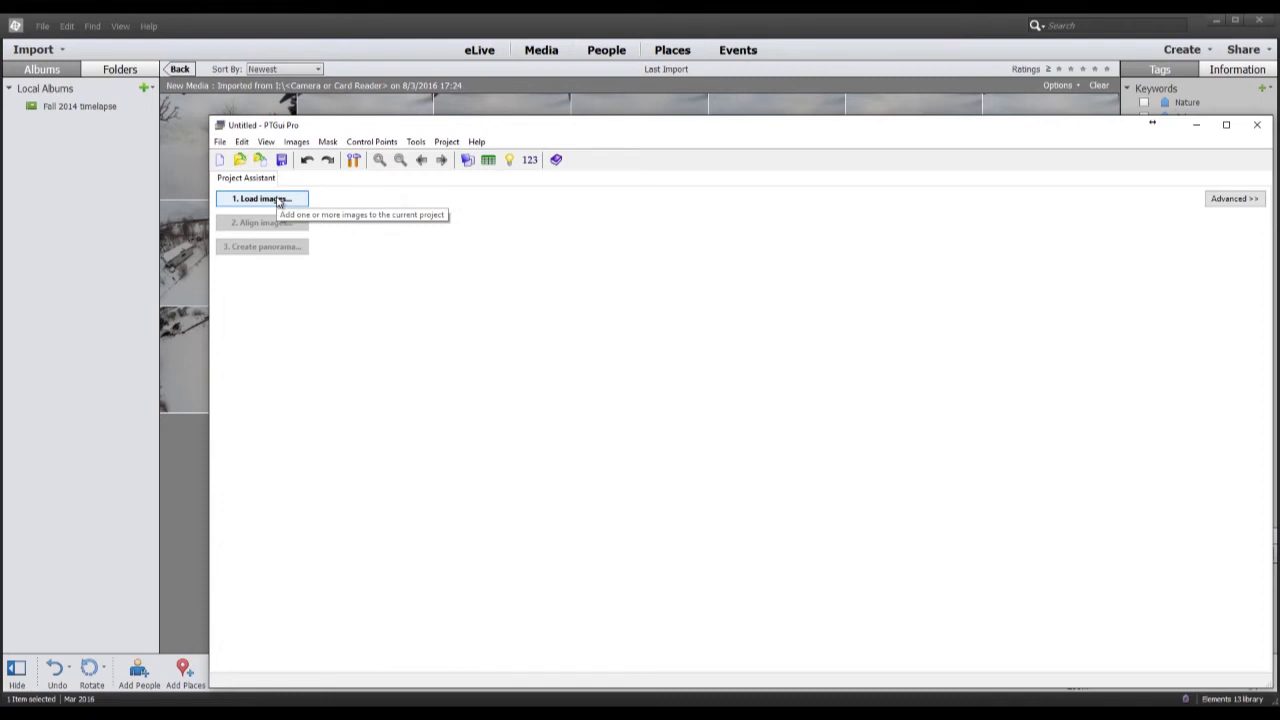
# Load GOPR9029.JPG through GOPR9047.JPG into the PTGui project
pyautogui.click(279, 200)
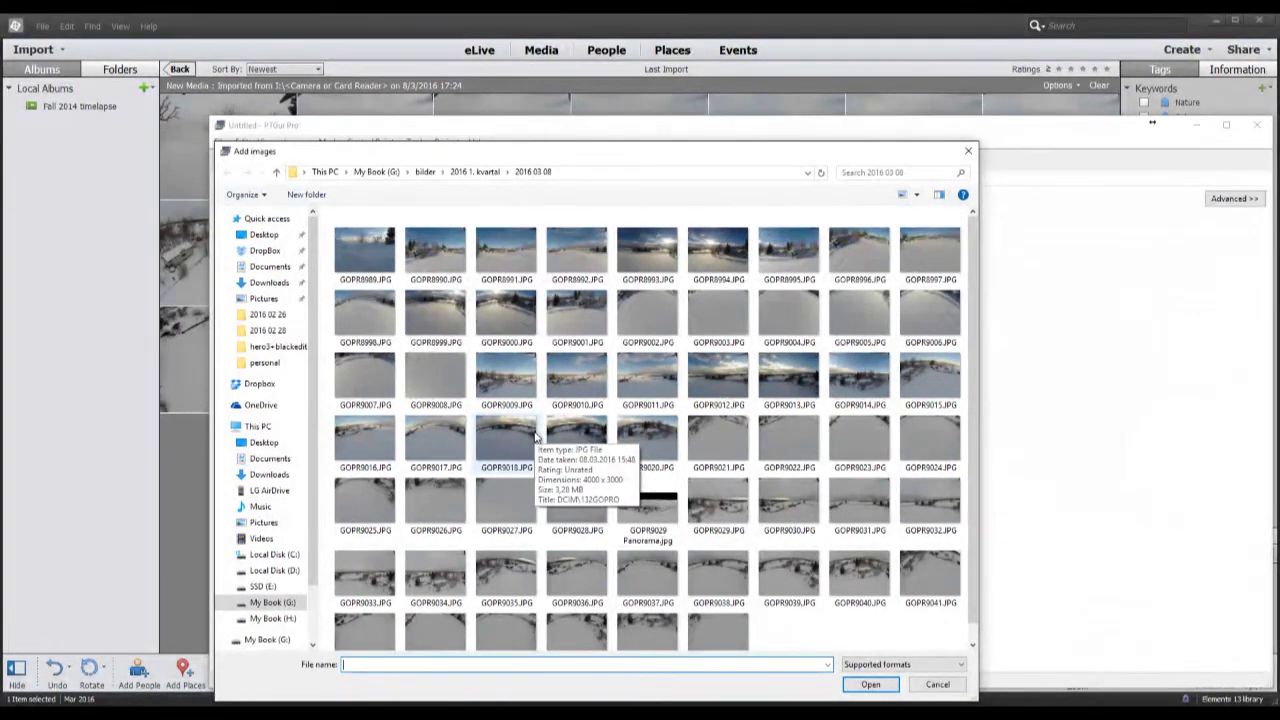
pyautogui.click(716, 493)
pyautogui.keyDown('shift'); pyautogui.click(717, 630); pyautogui.keyUp('shift')
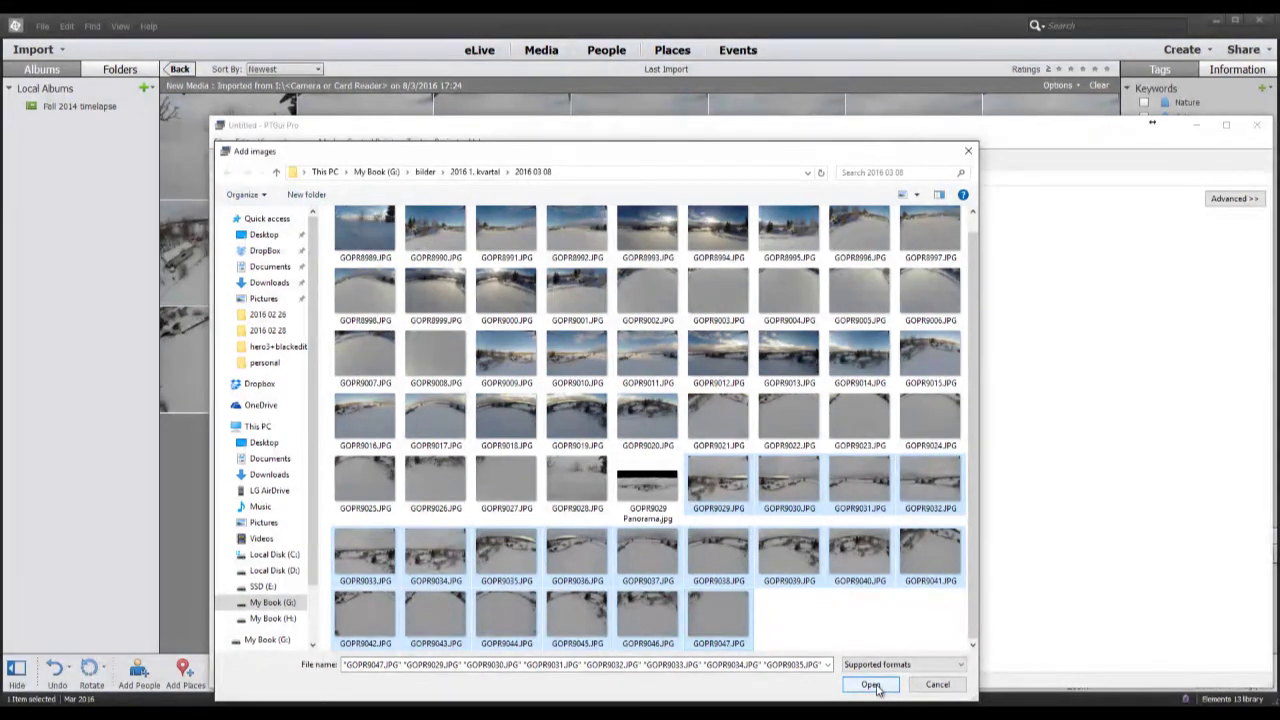
pyautogui.click(871, 685)
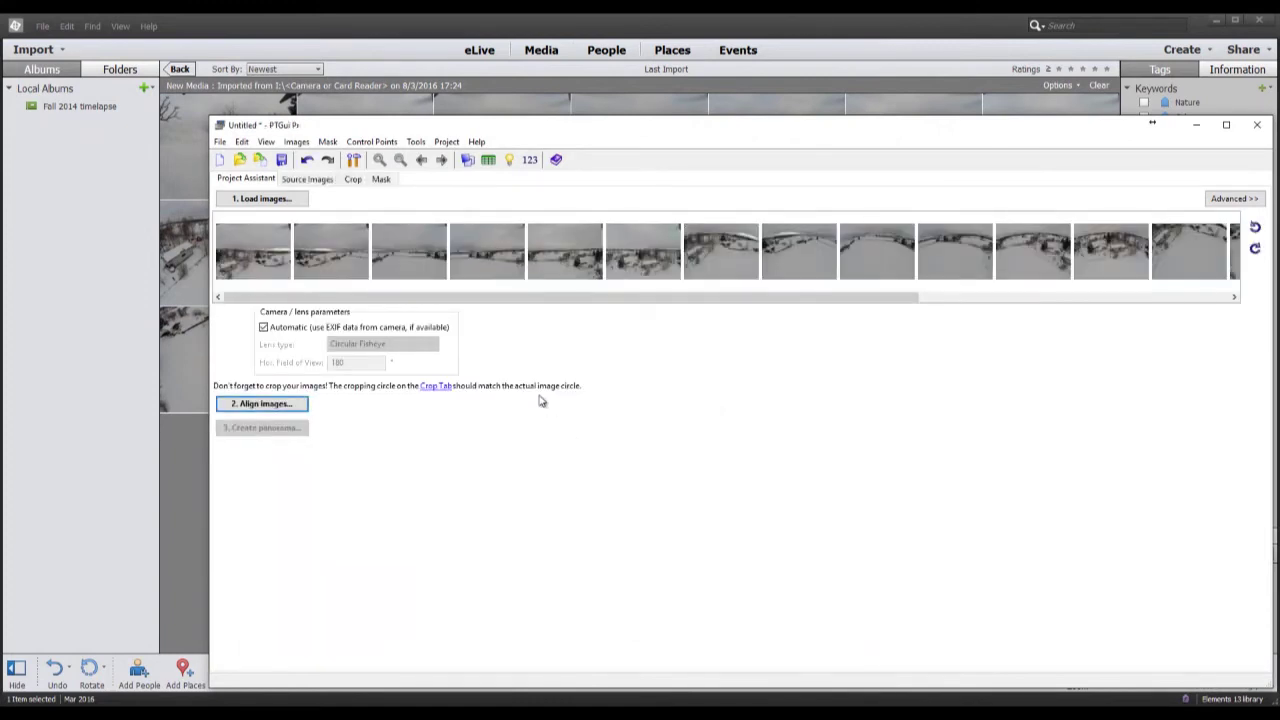
# Align the 19 loaded images into a 360° × 180° equirectangular panorama
pyautogui.click(286, 408)
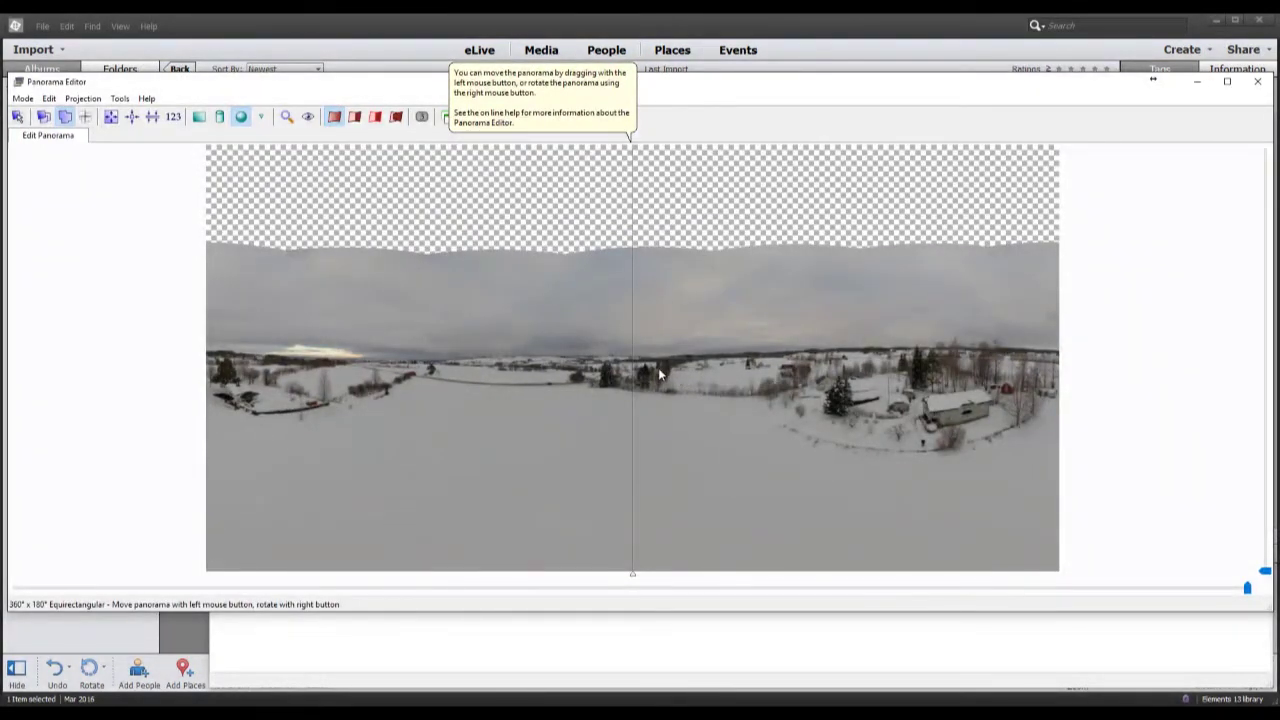
# Recentre the panorama on the farmhouse and straighten its horizon
pyautogui.moveTo(658, 372); pyautogui.dragTo(329, 380)
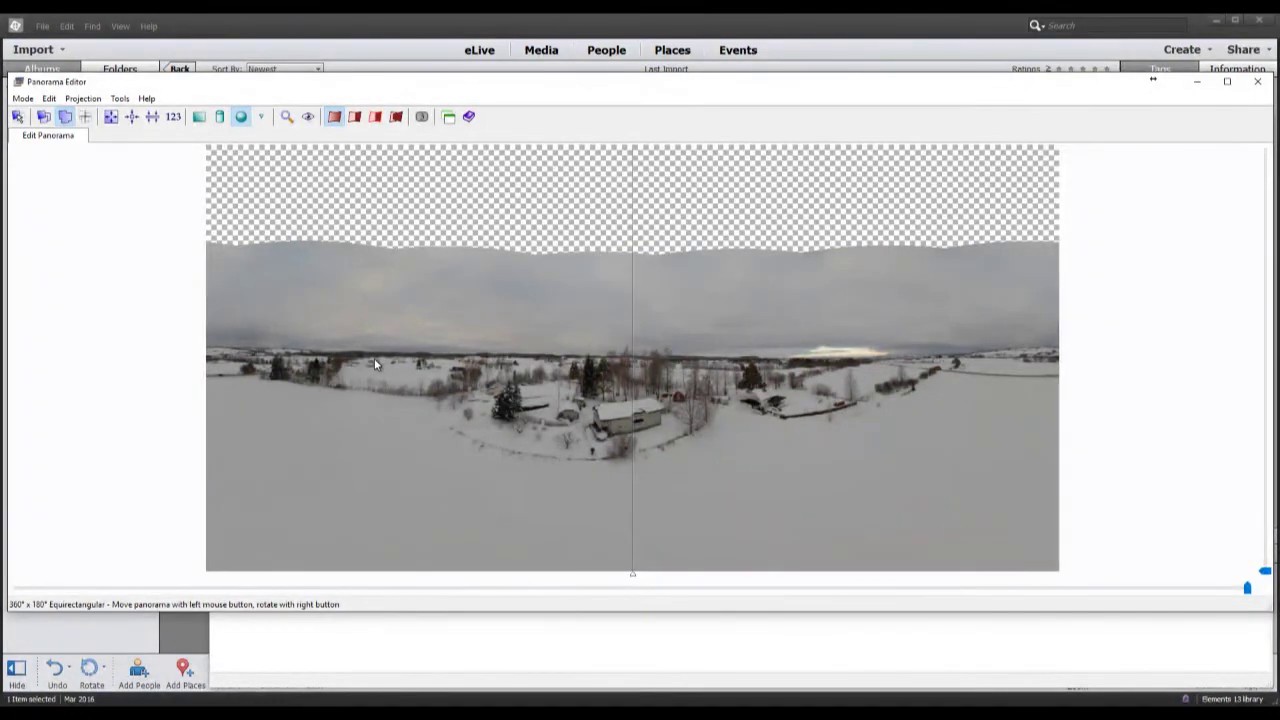
pyautogui.click(50, 100)
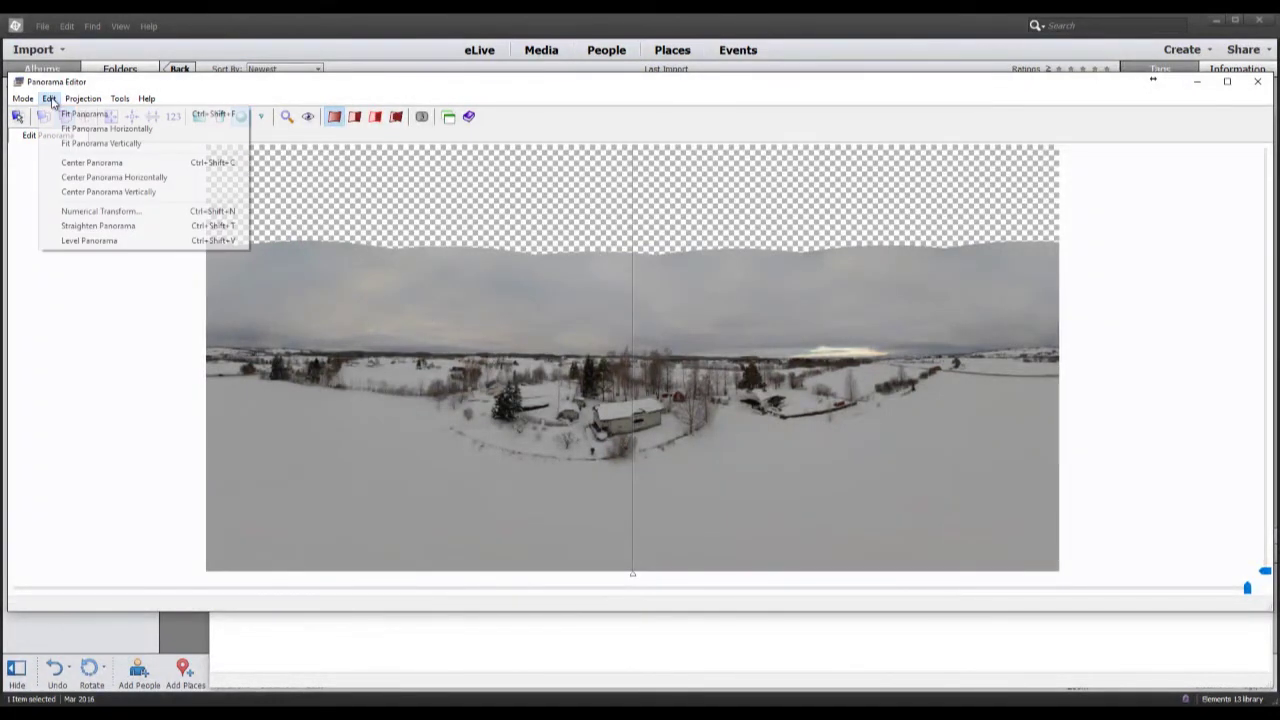
pyautogui.click(103, 226)
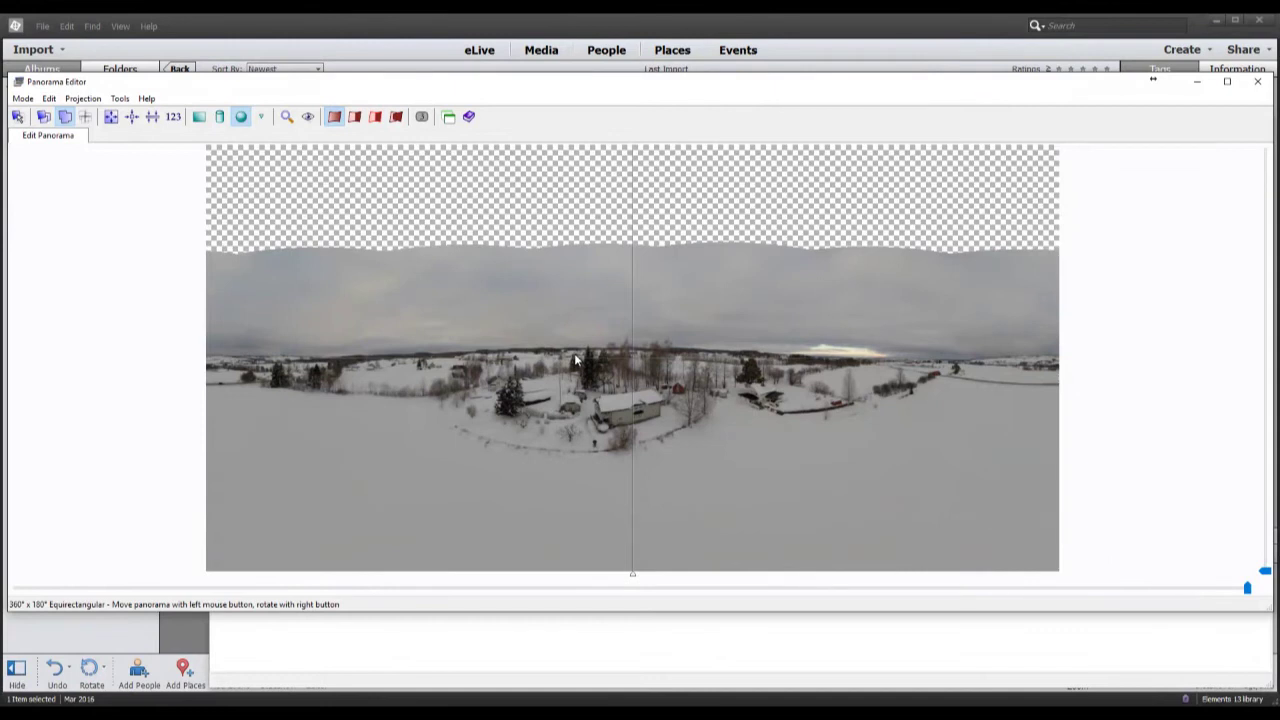
pyautogui.click(560, 660)
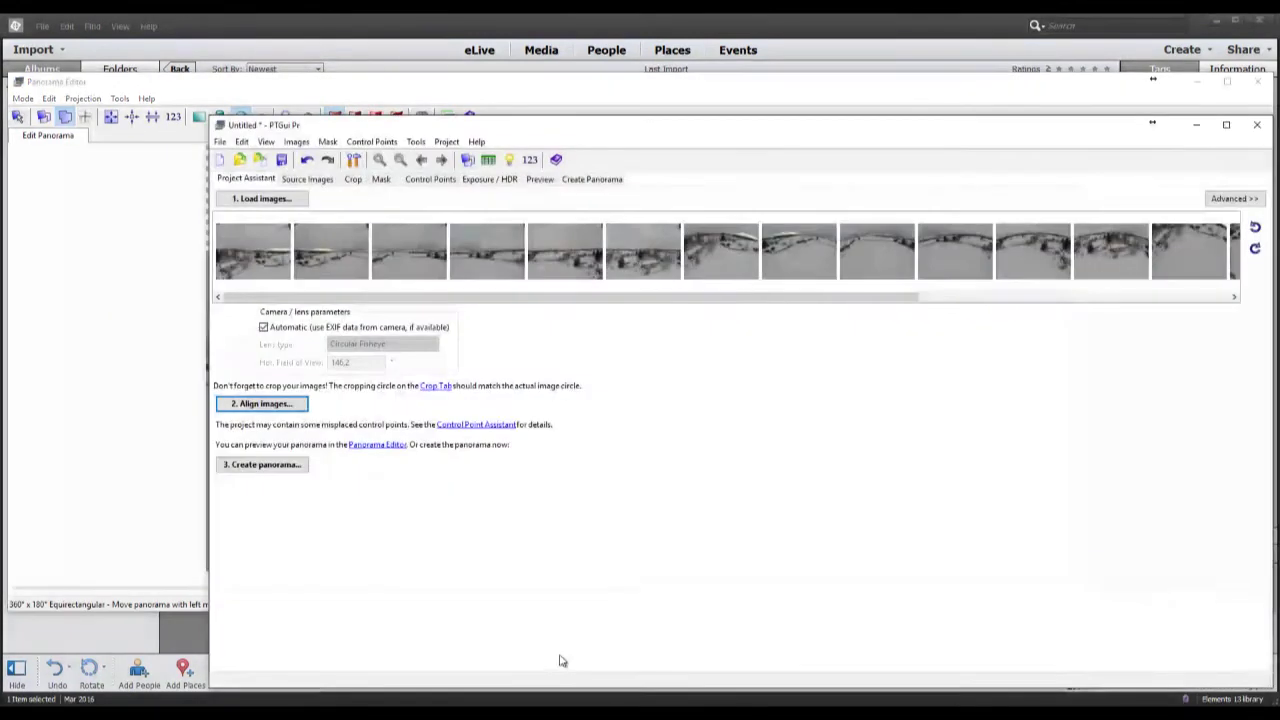
# Keep JPEG (.jpg) as the format and render the 12068 × 6034 blended panorama
pyautogui.click(287, 468)
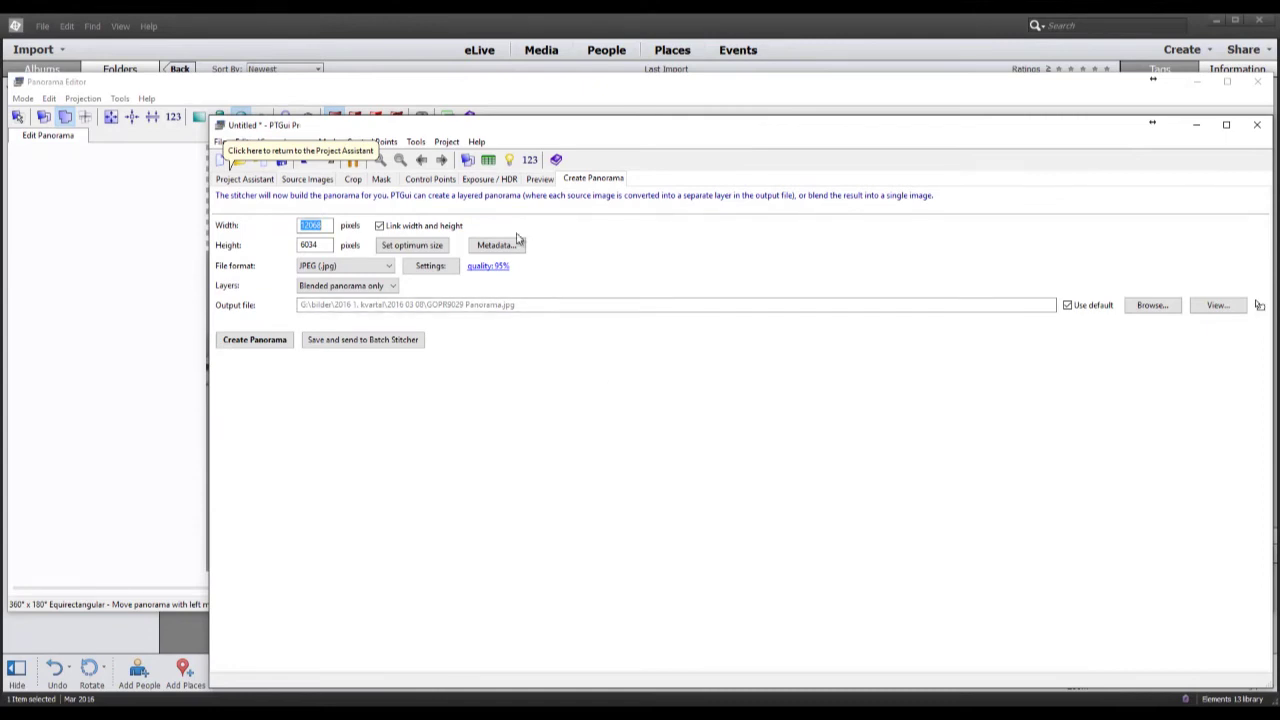
pyautogui.click(370, 268)
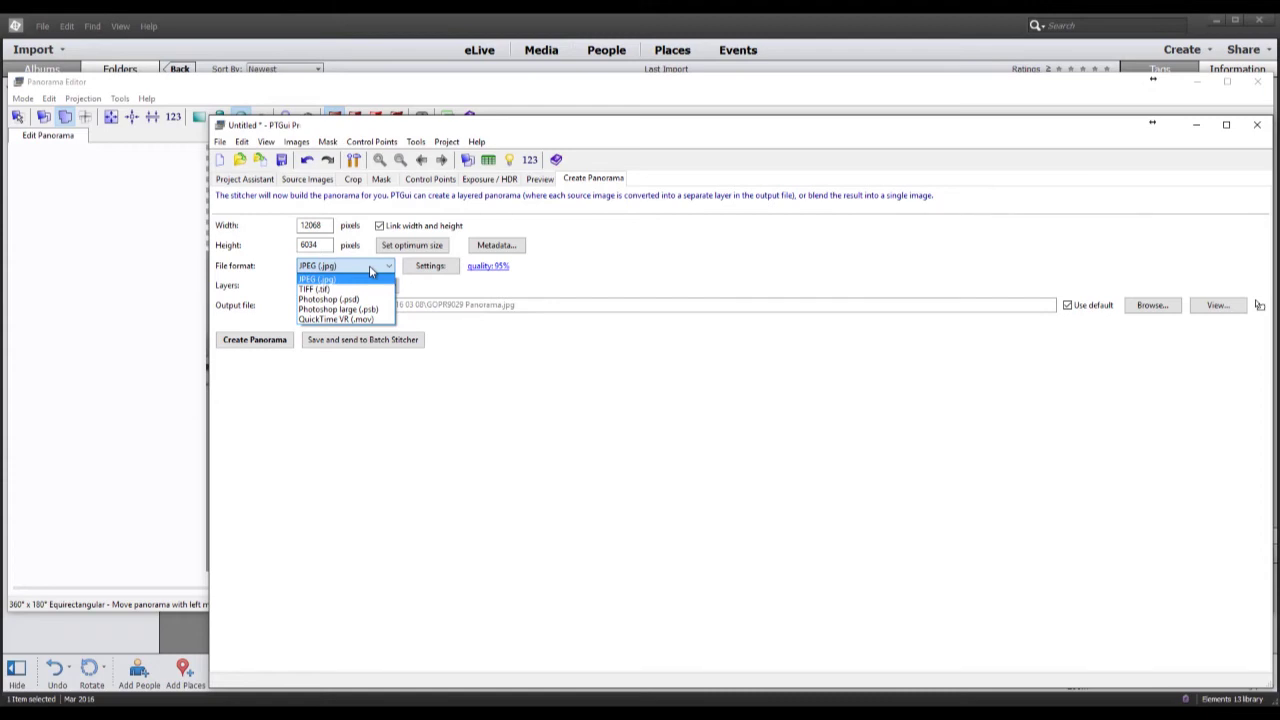
pyautogui.click(369, 268)
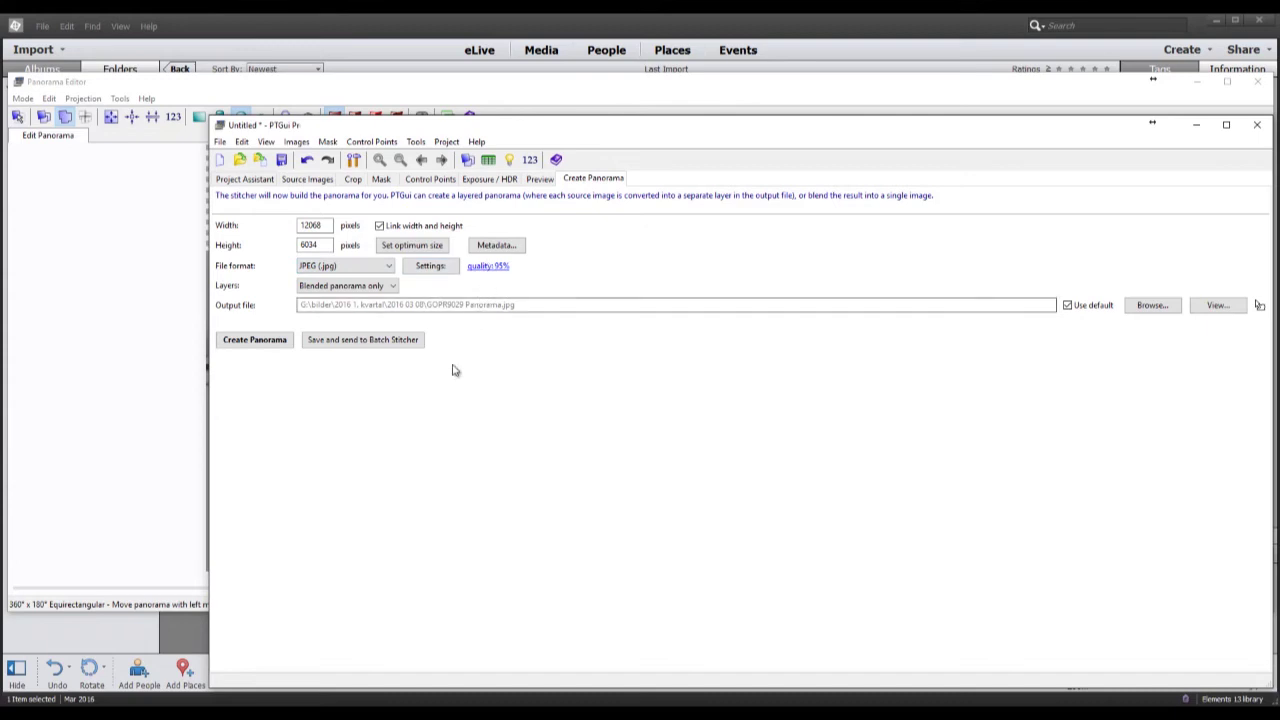
pyautogui.click(255, 340)
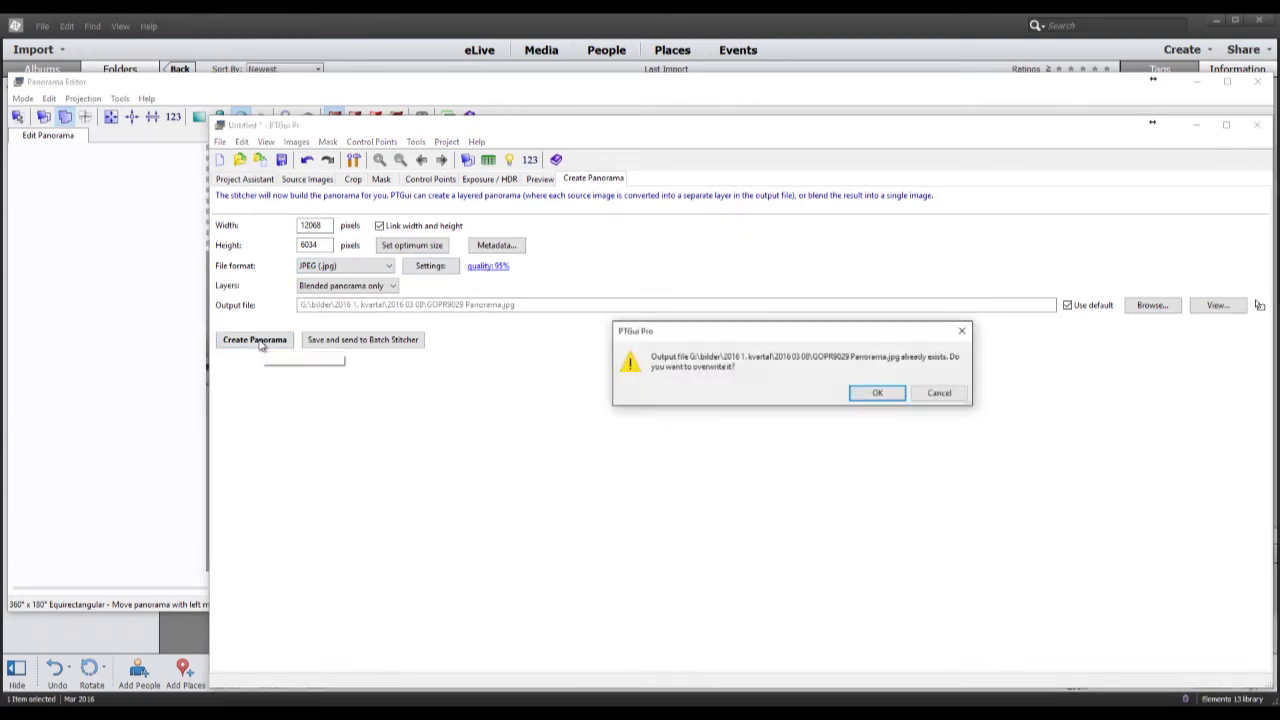
# Confirm overwriting GOPR9029 Panorama.jpg and let the stitching finish
pyautogui.click(878, 394)
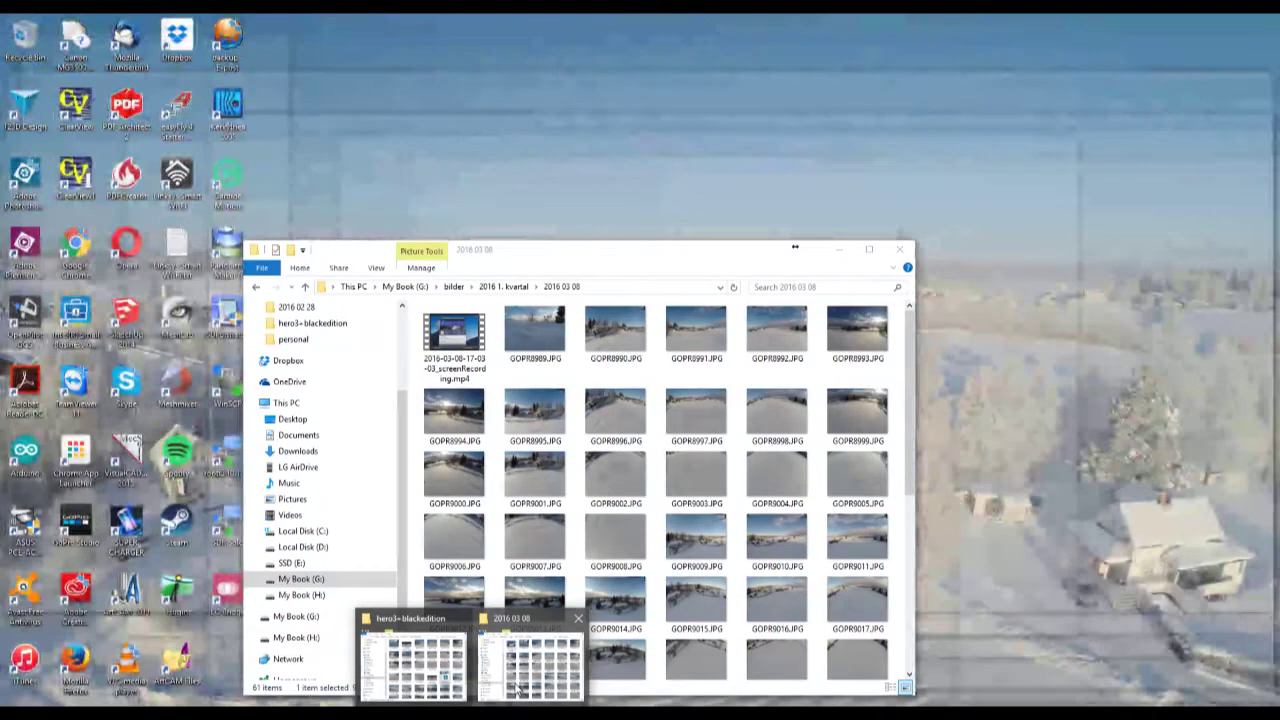
# Drag GOPR9029 Panorama.jpg from the 2016 03 08 folder into Elements Organizer
pyautogui.click(560, 660)
pyautogui.scroll(-5, 725, 535)
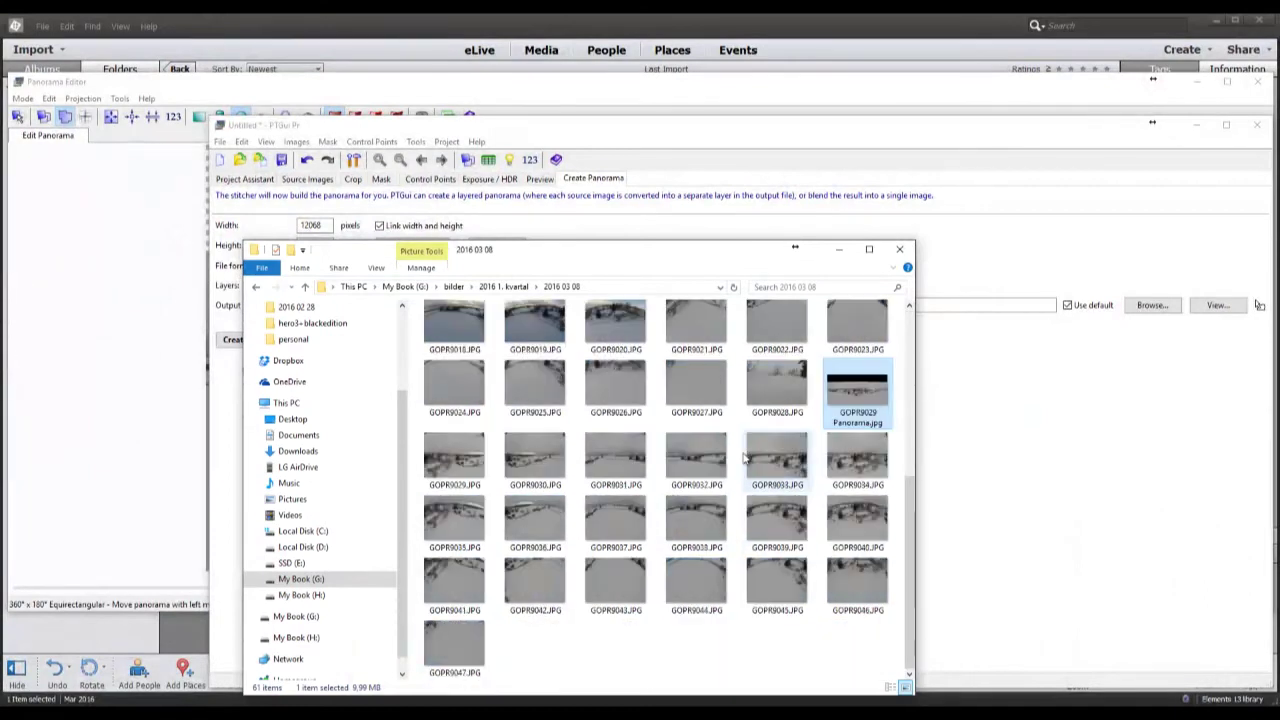
pyautogui.doubleClick(860, 402)
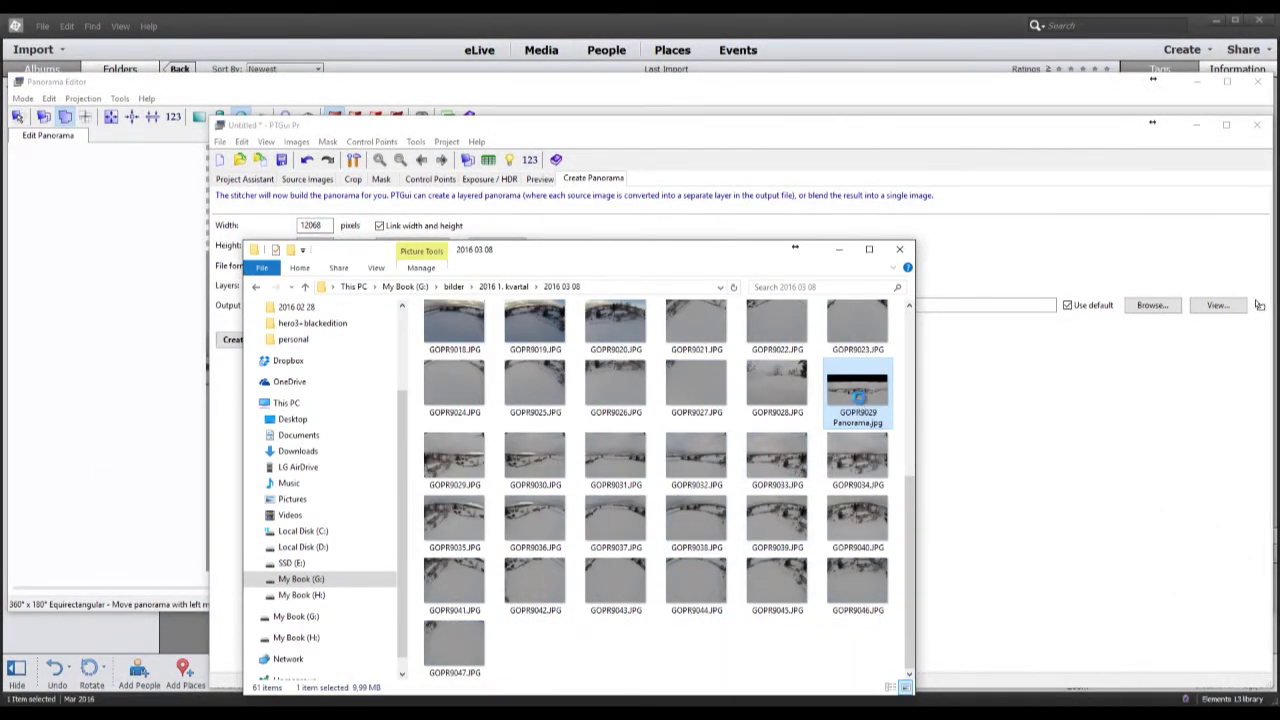
pyautogui.rightClick(859, 399)
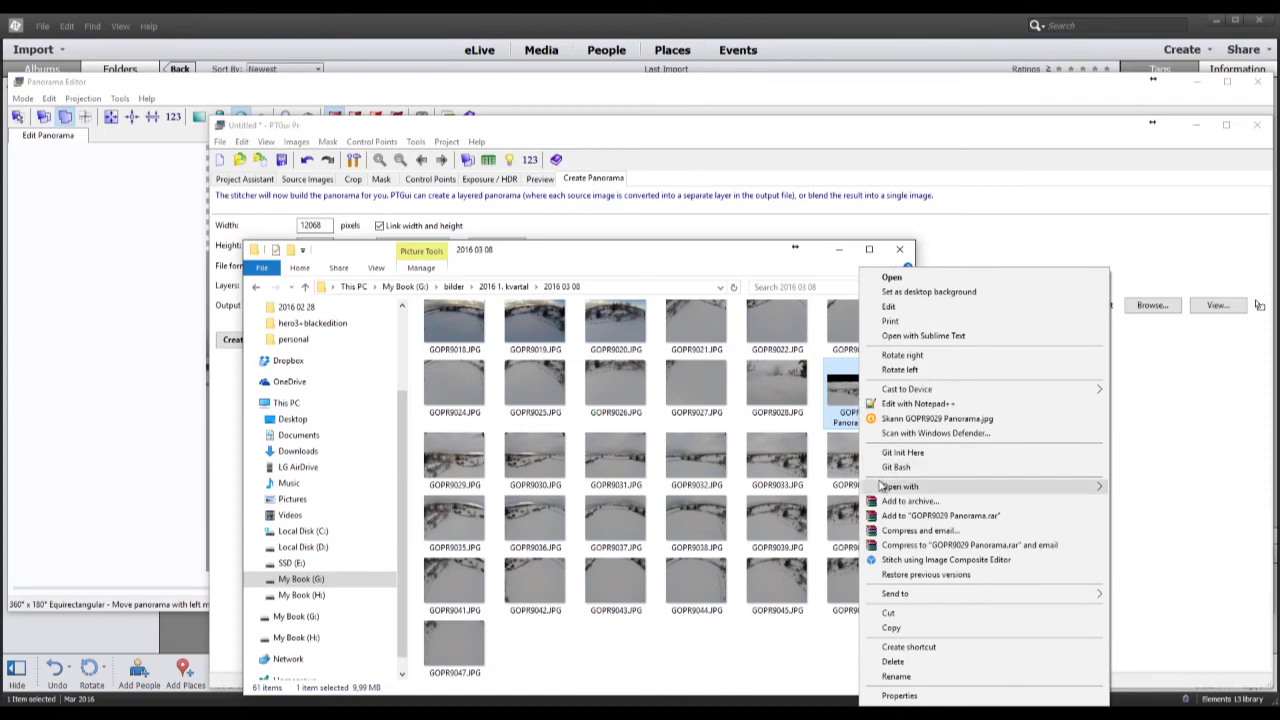
pyautogui.moveTo(880, 485)
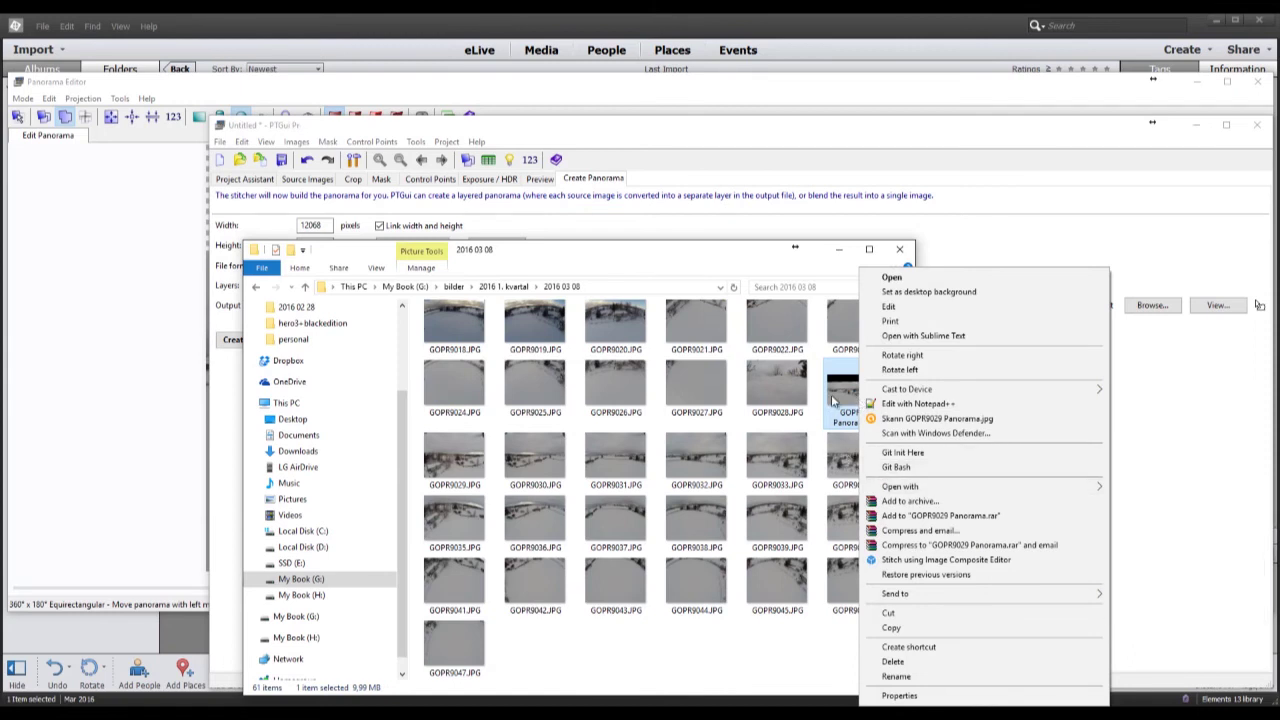
pyautogui.moveTo(840, 400); pyautogui.dragTo(639, 514)
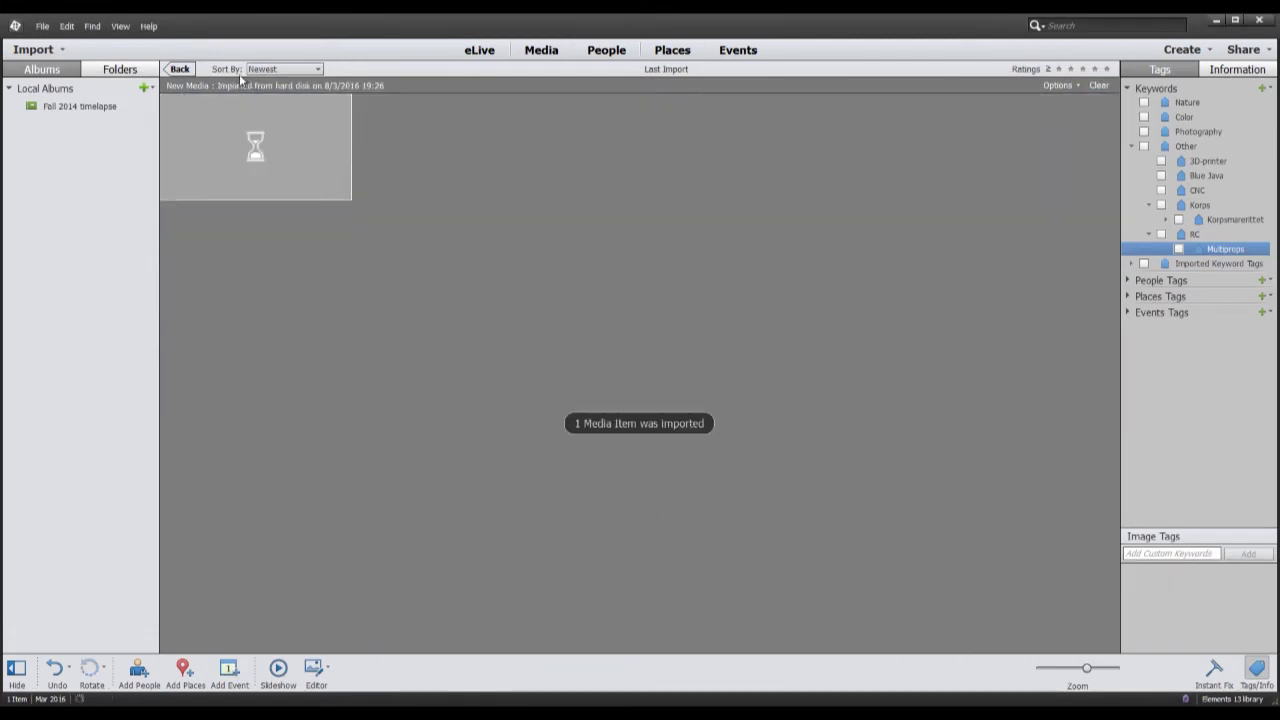
# Send the imported GOPR9029 Panorama.jpg thumbnail to Photoshop Elements Editor
pyautogui.rightClick(286, 177)
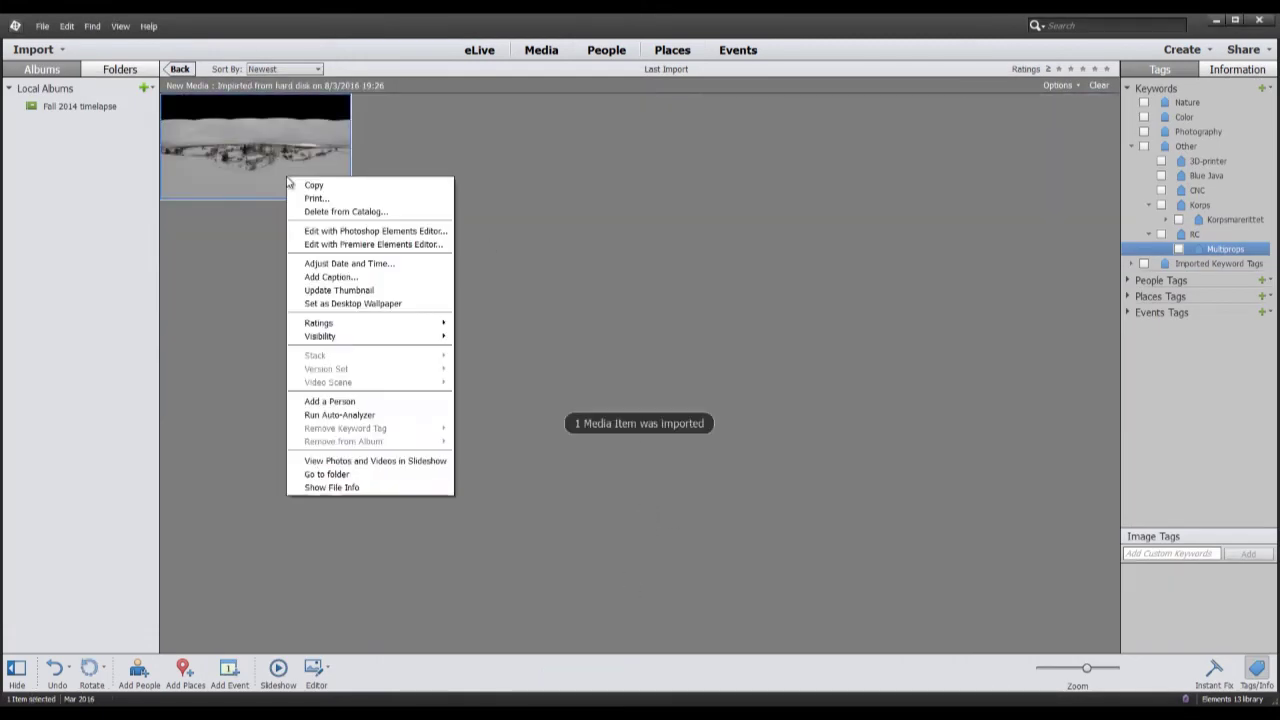
pyautogui.click(346, 231)
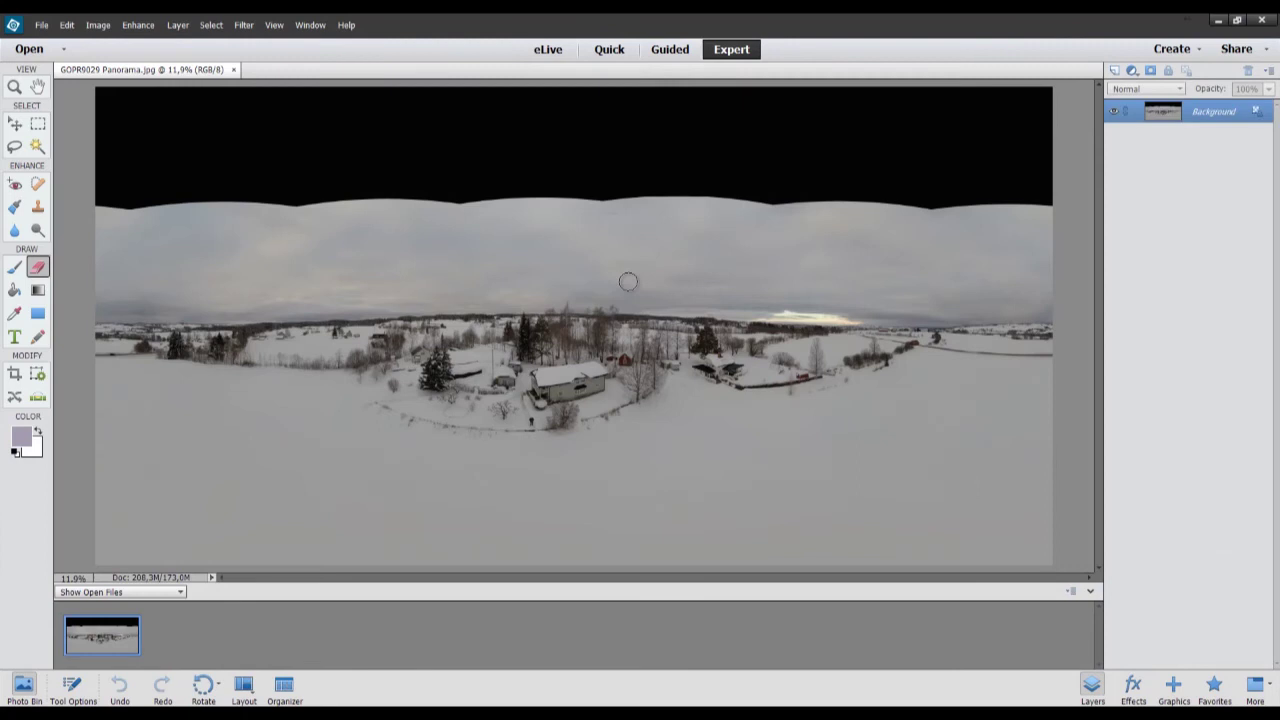
pyautogui.hotkey('ctrl', '+')
pyautogui.hotkey('ctrl', '+')
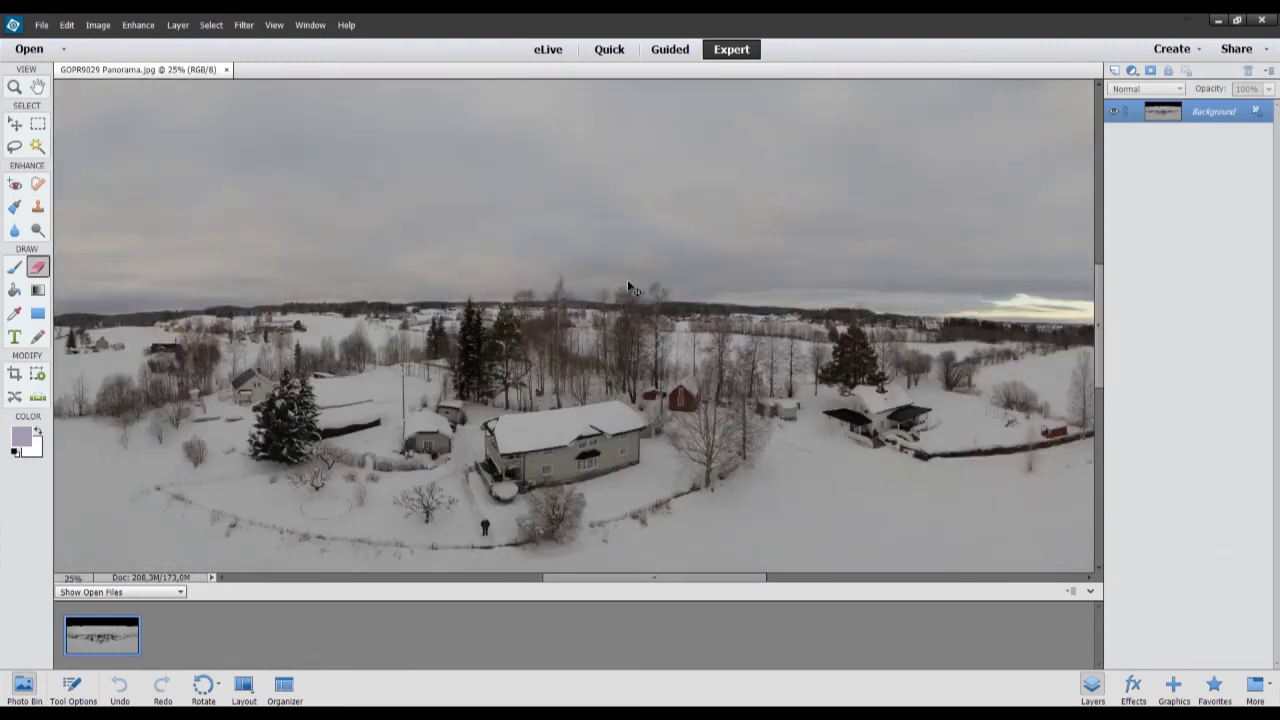
pyautogui.hotkey('ctrl', '+')
pyautogui.hotkey('ctrl', '+')
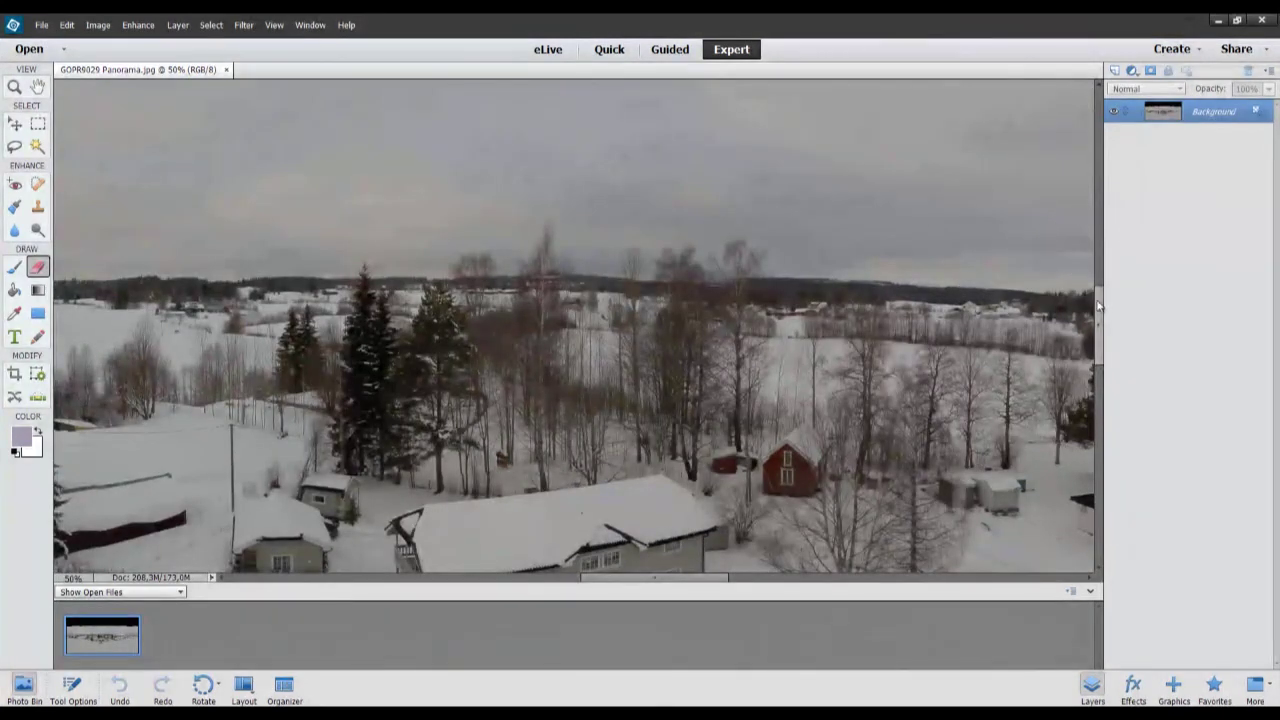
pyautogui.scroll(-2, 1100, 300)
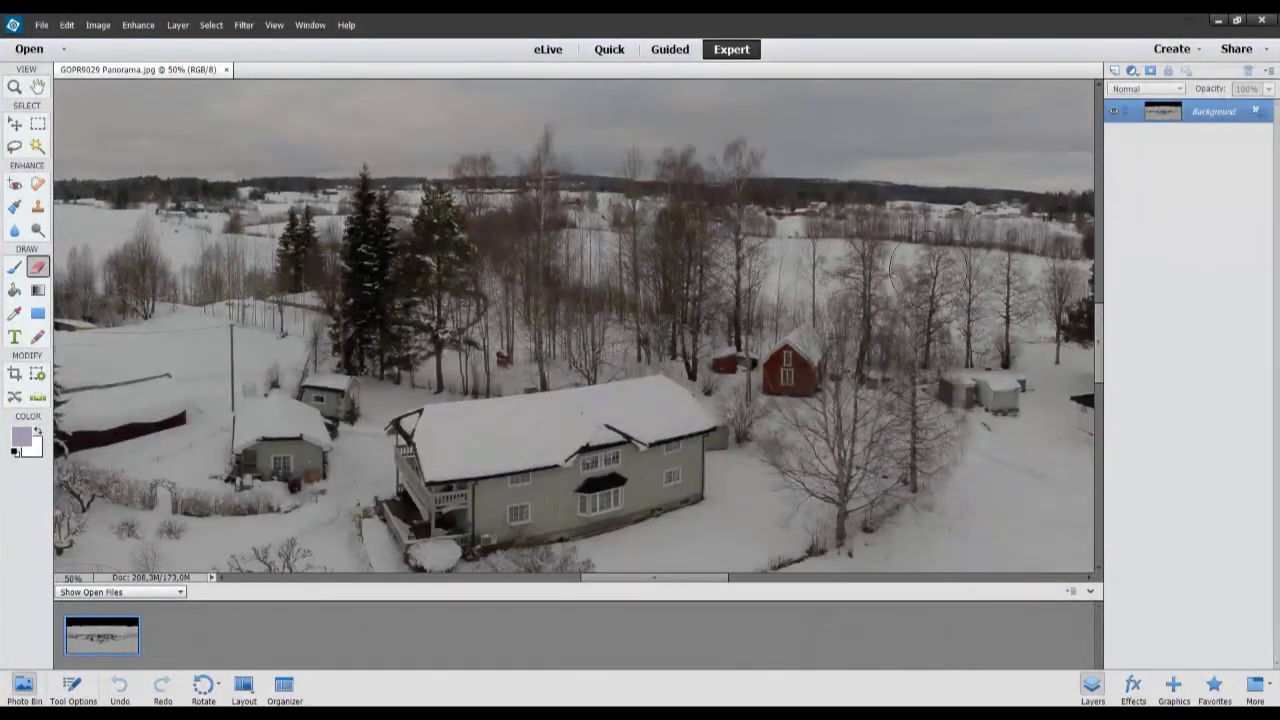
pyautogui.hotkey('ctrl', '+')
pyautogui.hotkey('ctrl', '+')
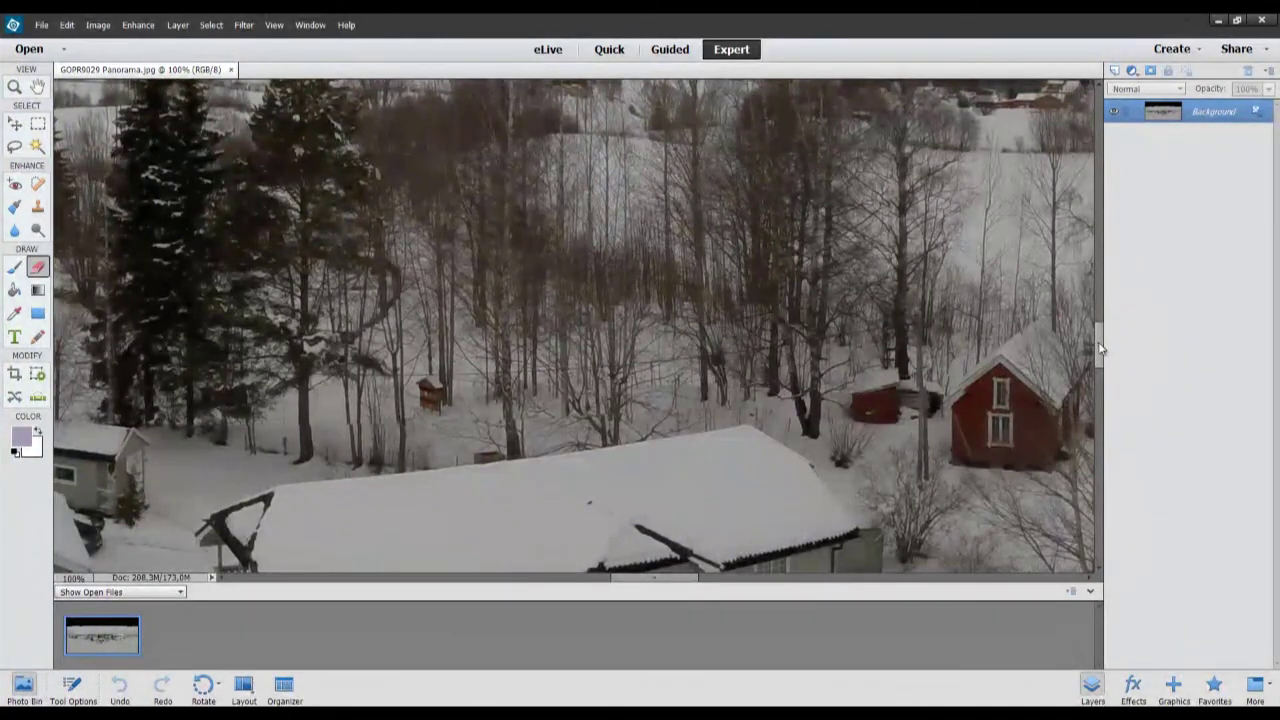
pyautogui.moveTo(1100, 340)
pyautogui.mouseDown()
pyautogui.moveTo(1106, 263)
pyautogui.moveTo(1101, 338)
pyautogui.mouseUp()
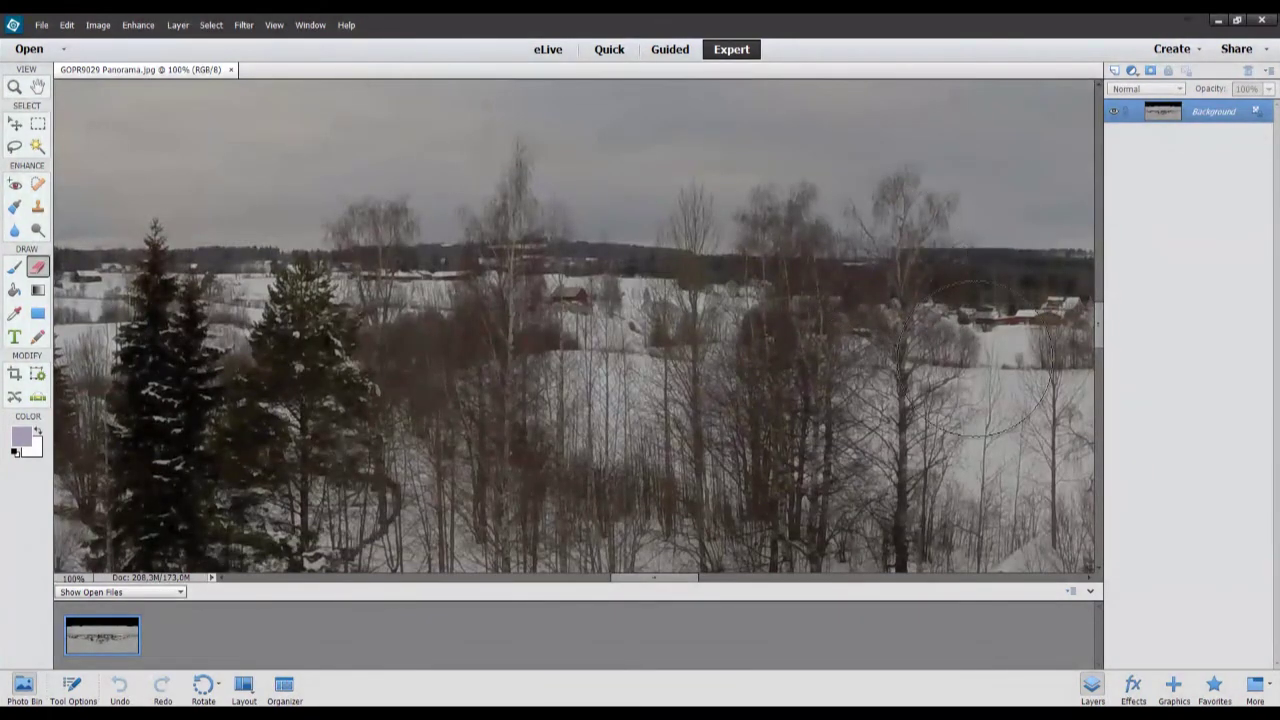
pyautogui.scroll(-3, 990, 355)
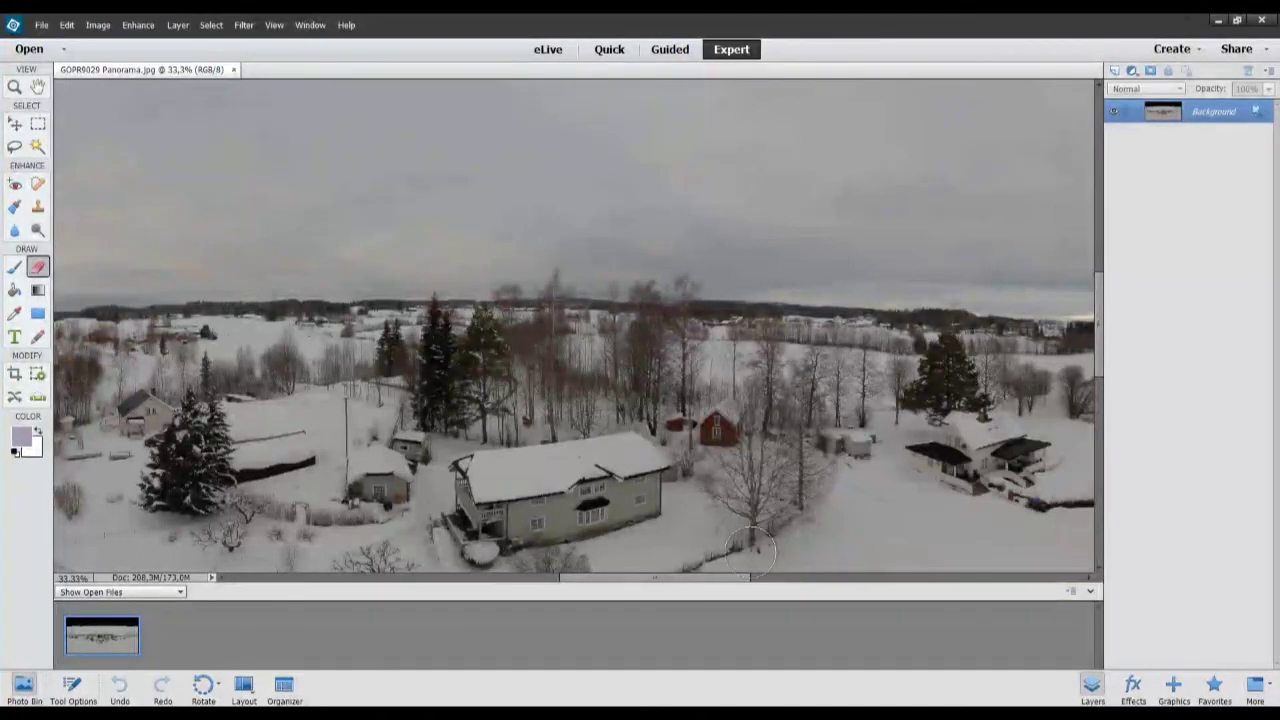
pyautogui.moveTo(707, 583)
pyautogui.mouseDown()
pyautogui.moveTo(906, 594)
pyautogui.moveTo(866, 605)
pyautogui.moveTo(623, 586)
pyautogui.mouseUp()
pyautogui.hotkey('ctrl', '-')
pyautogui.hotkey('ctrl', '-')
pyautogui.hotkey('ctrl', '-')
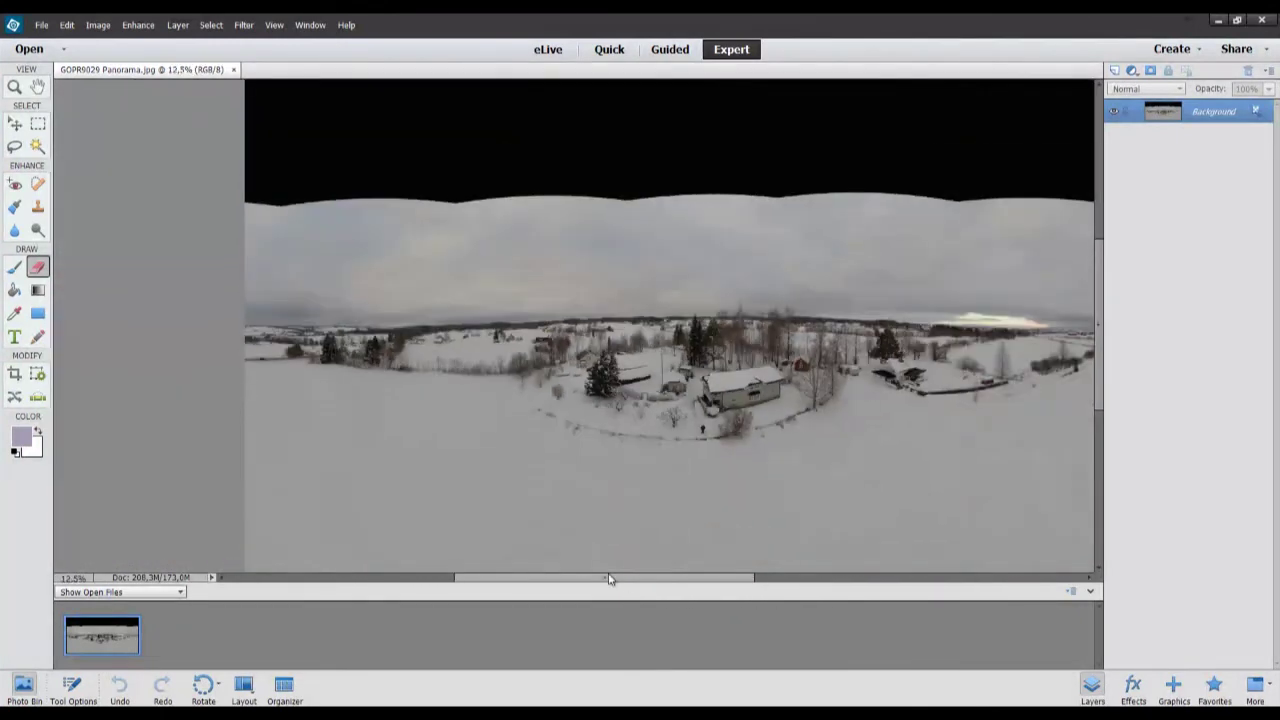
pyautogui.hotkey('ctrl', '-')
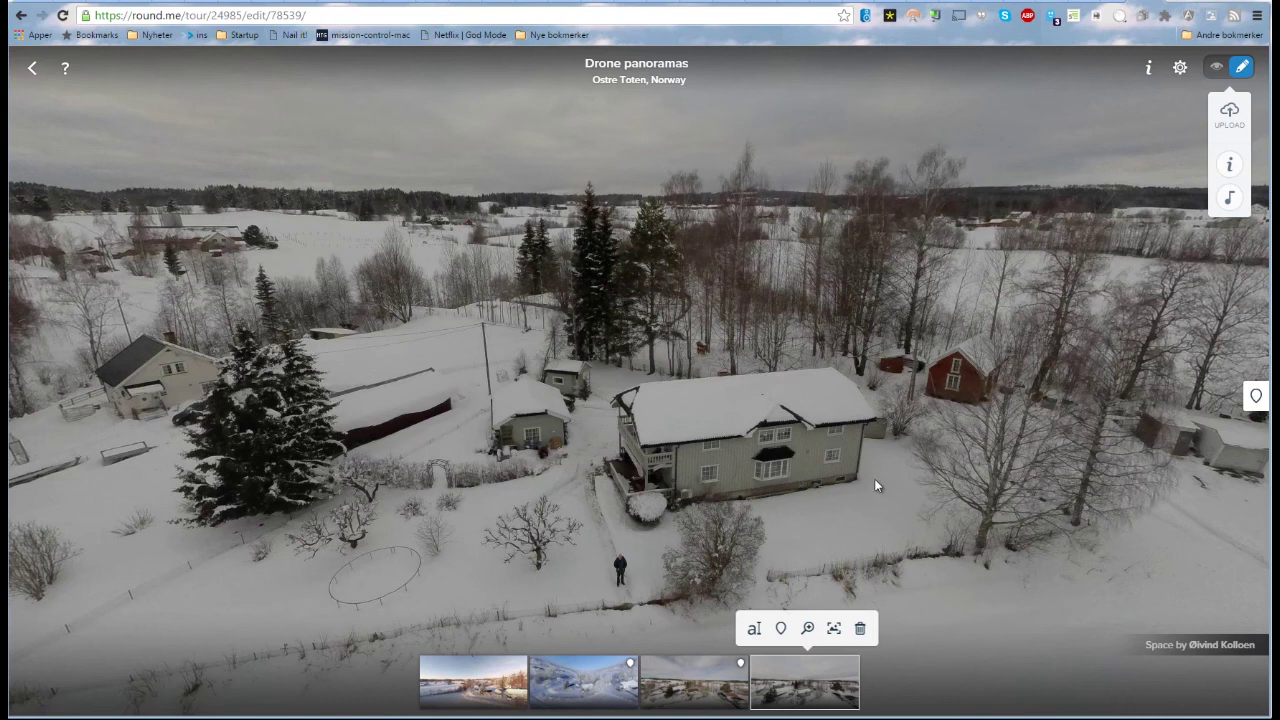
# Rotate the 360° view past the house and across the fields, then tilt up to the sky
pyautogui.moveTo(881, 486); pyautogui.dragTo(567, 470)
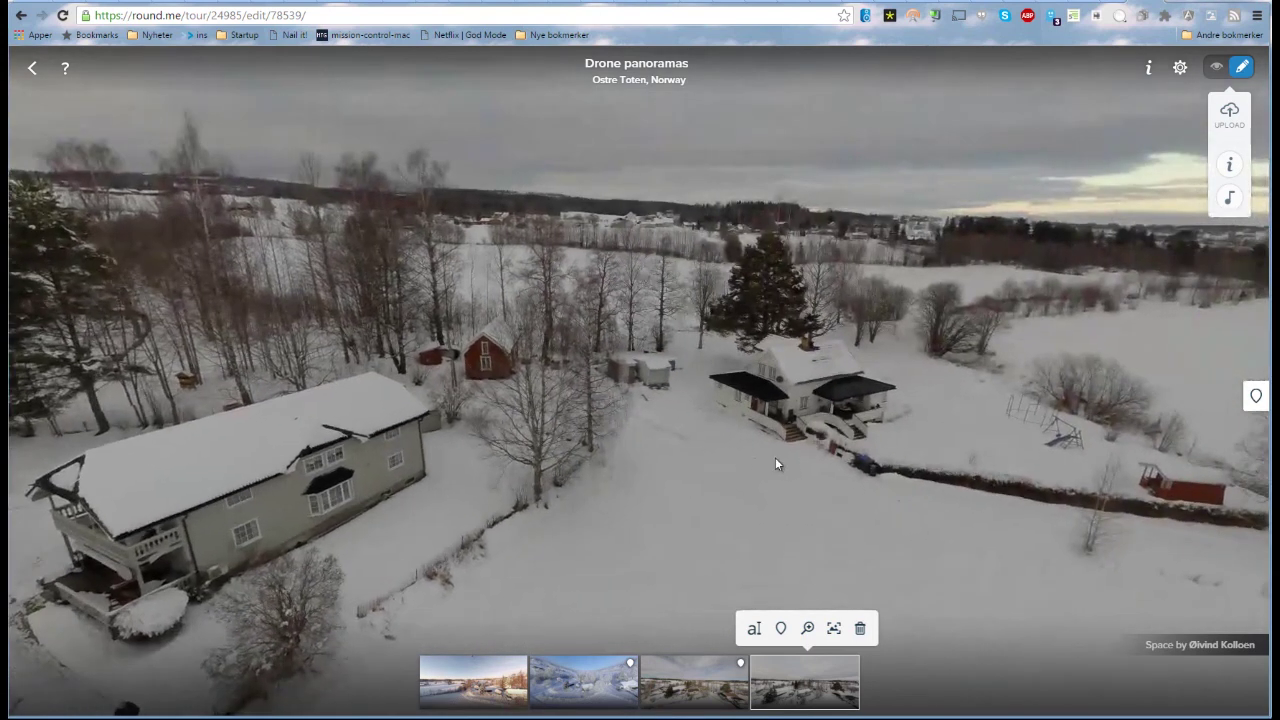
pyautogui.moveTo(935, 454); pyautogui.dragTo(728, 453)
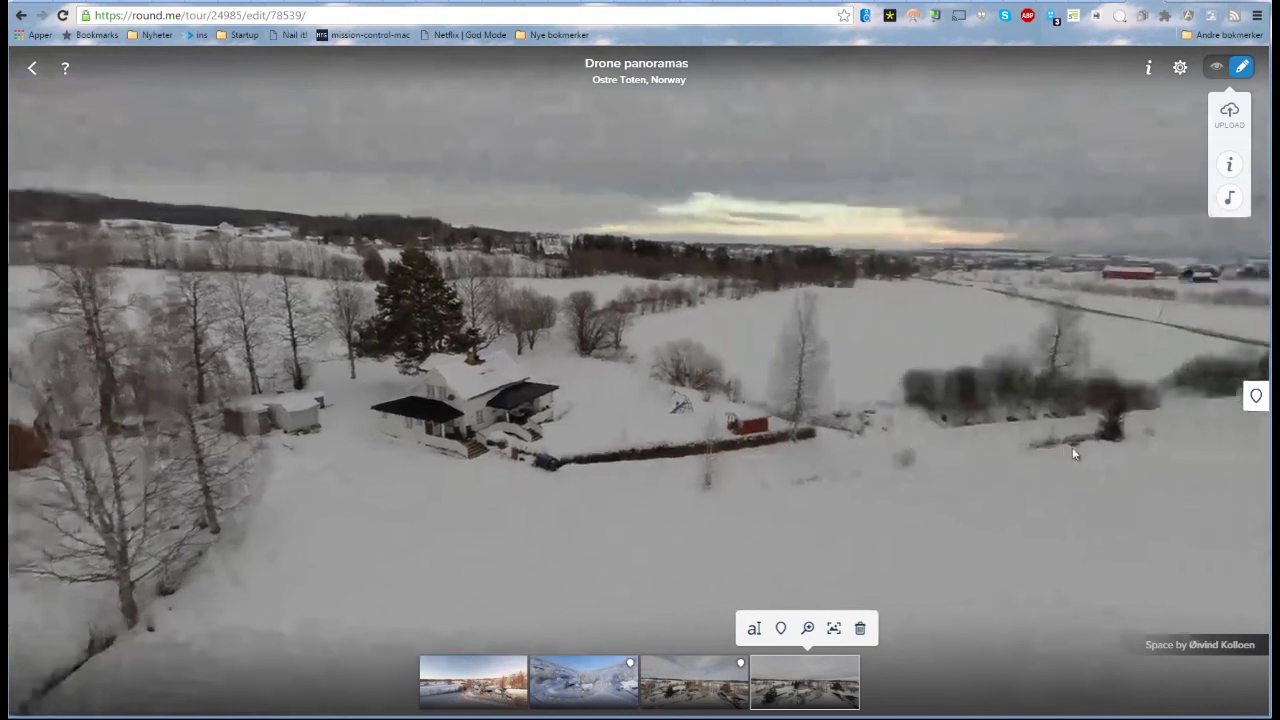
pyautogui.moveTo(1069, 447); pyautogui.dragTo(779, 449)
pyautogui.moveTo(953, 446); pyautogui.dragTo(672, 446)
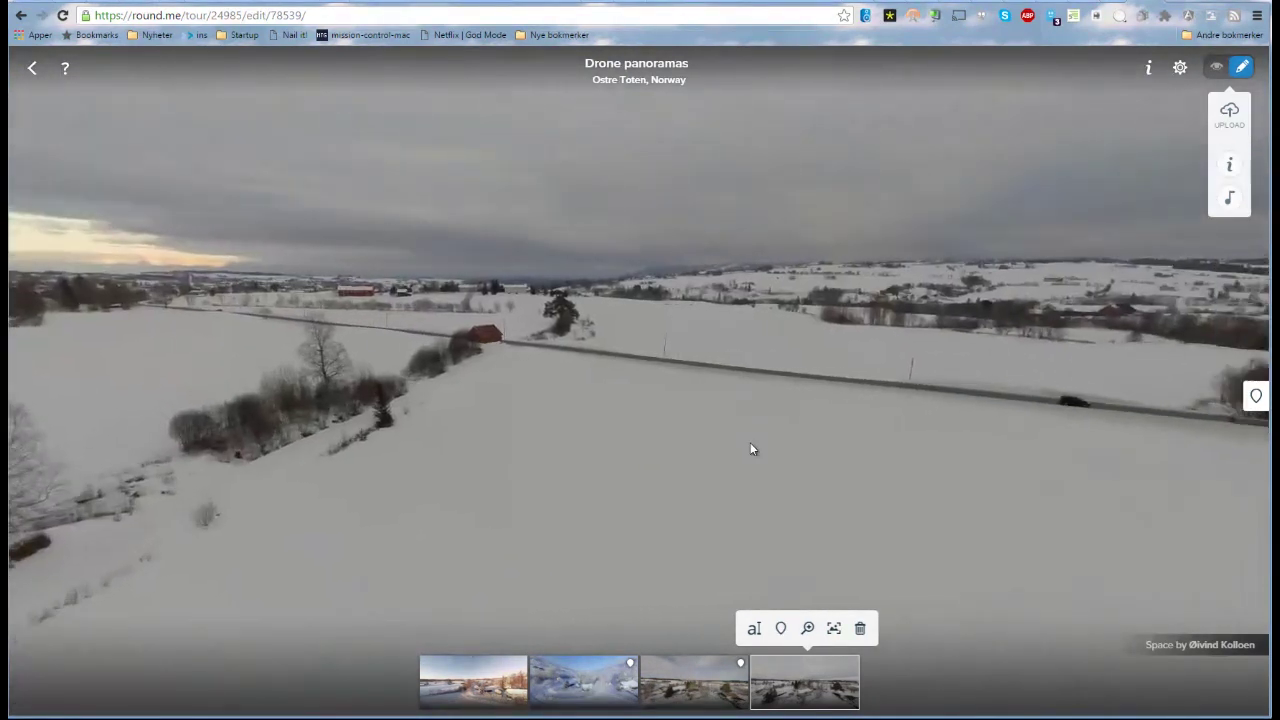
pyautogui.moveTo(1107, 444); pyautogui.dragTo(677, 449)
pyautogui.moveTo(937, 451); pyautogui.dragTo(586, 463)
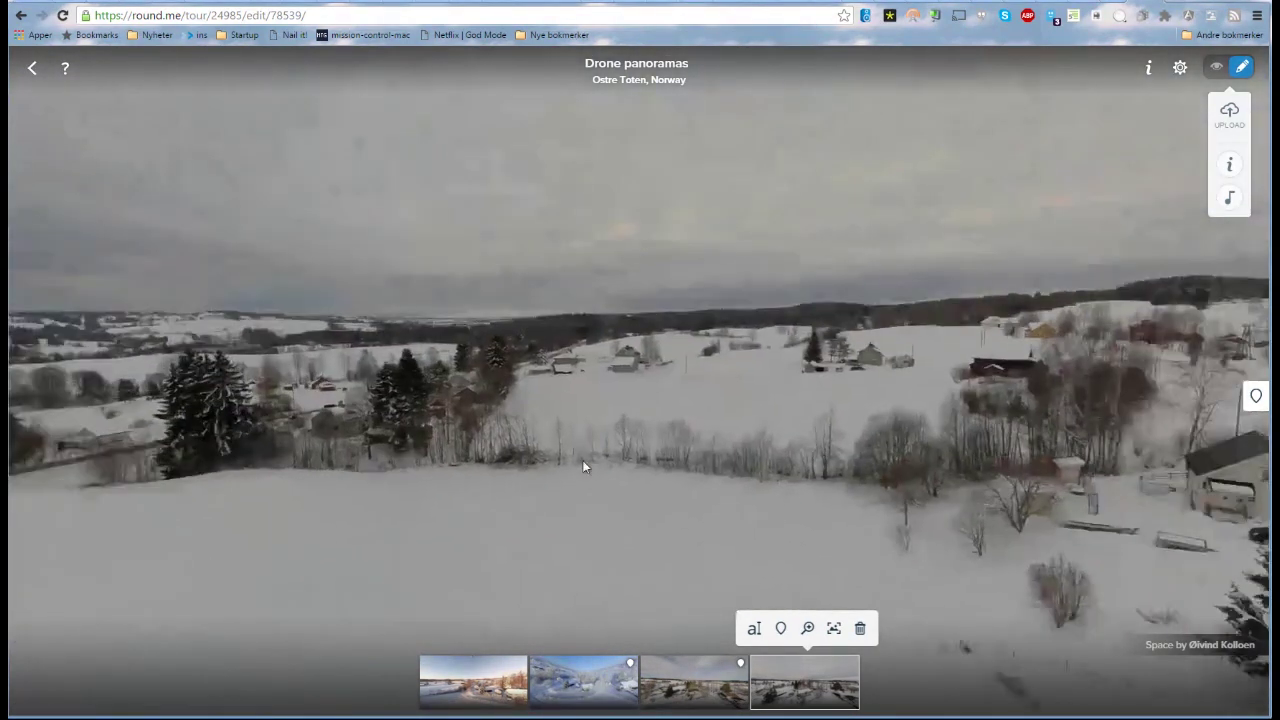
pyautogui.moveTo(846, 462); pyautogui.dragTo(600, 462)
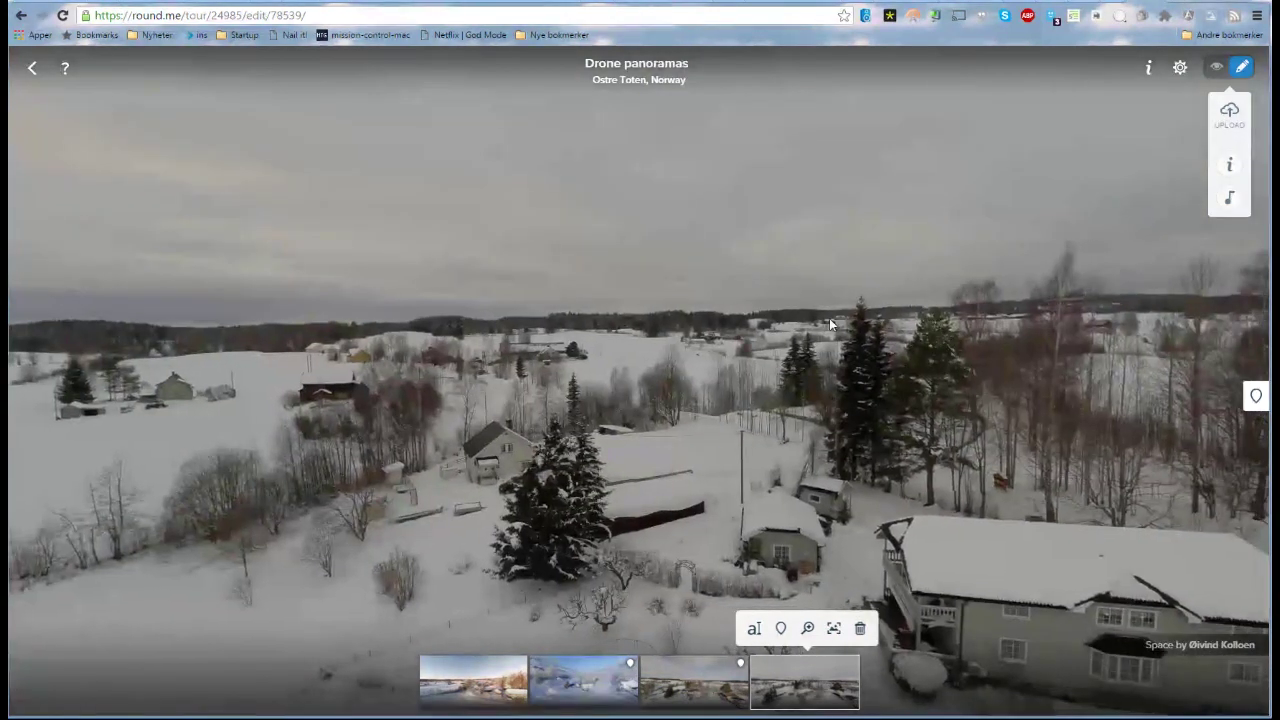
pyautogui.moveTo(829, 318); pyautogui.dragTo(864, 502)
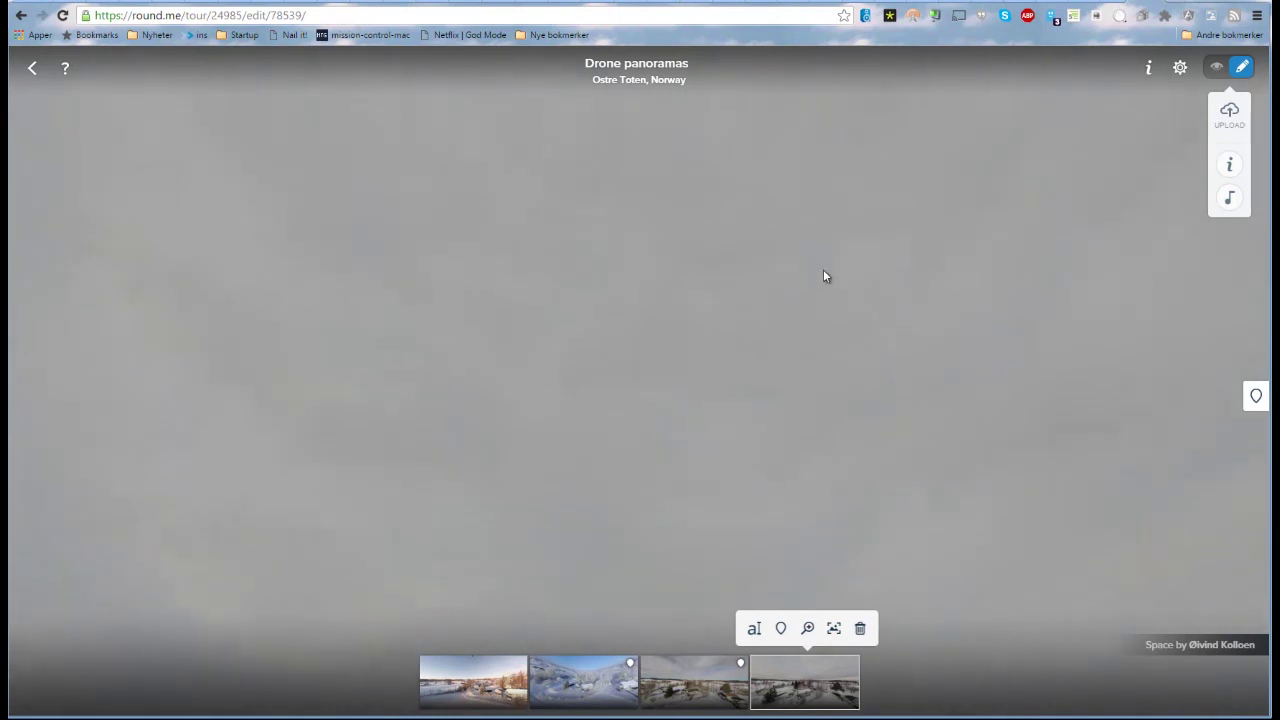
pyautogui.moveTo(811, 475); pyautogui.dragTo(551, 225)
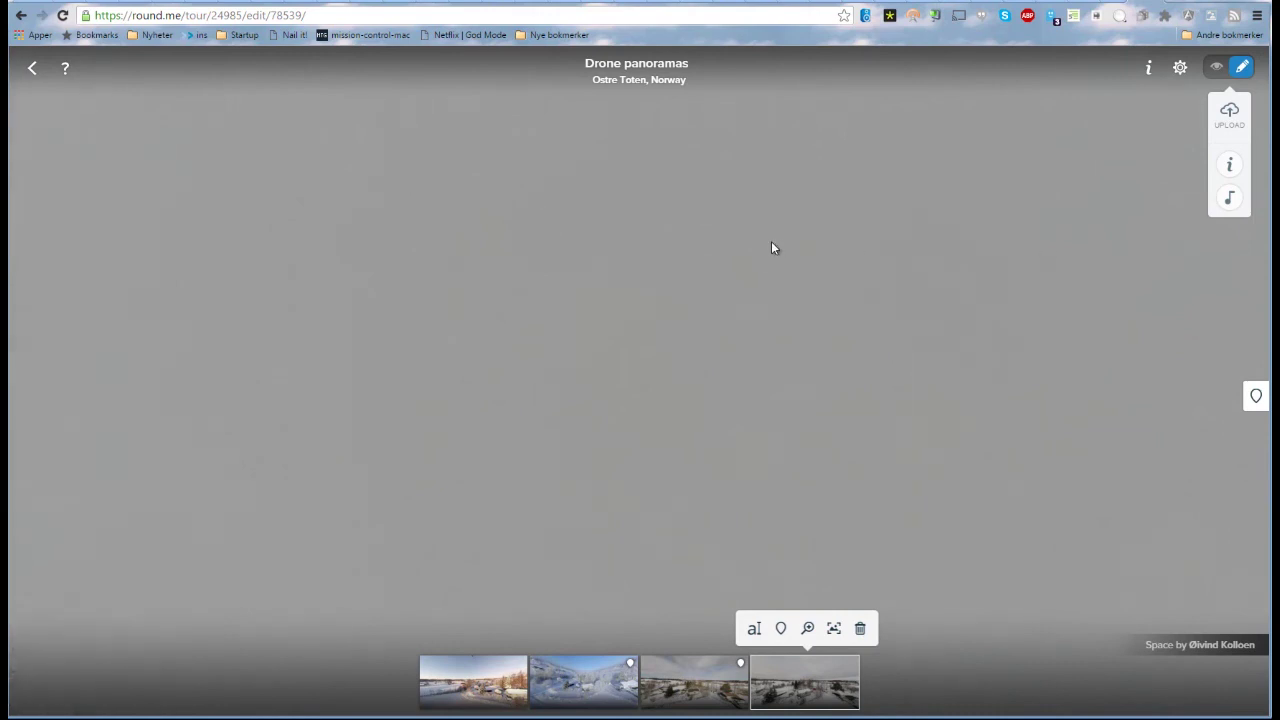
pyautogui.moveTo(660, 263); pyautogui.dragTo(727, 411)
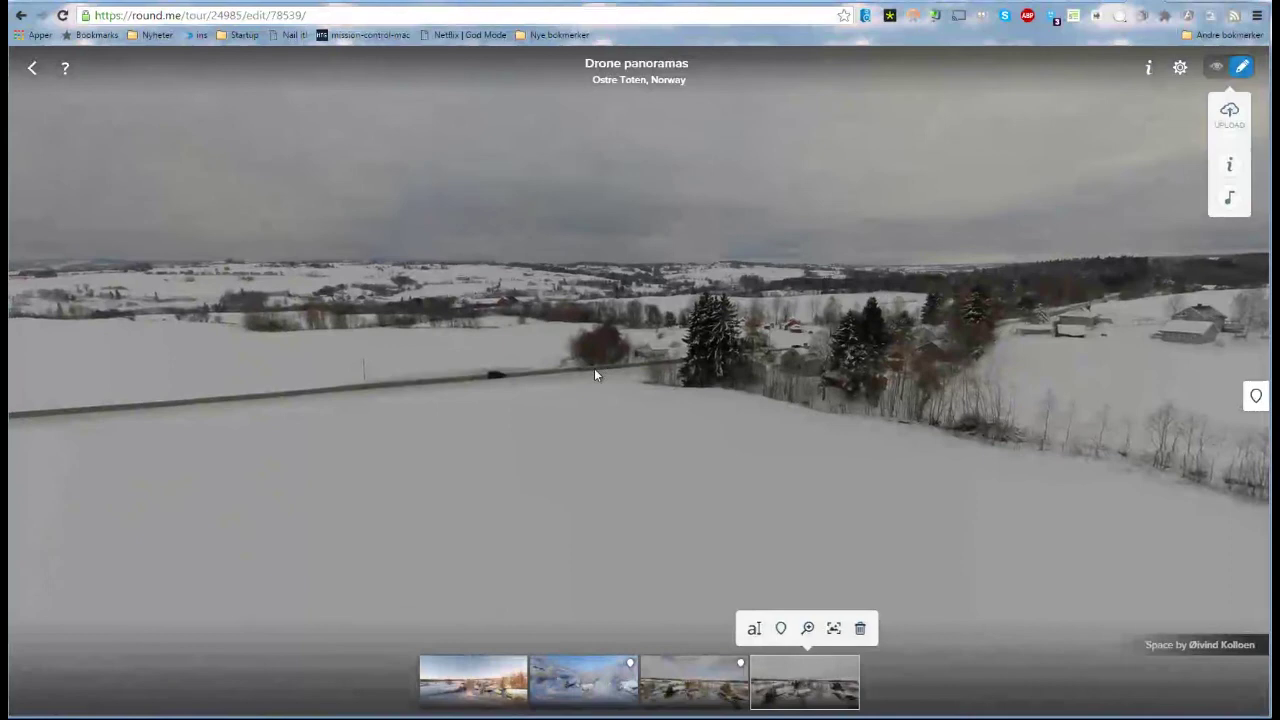
pyautogui.moveTo(646, 374); pyautogui.dragTo(735, 411)
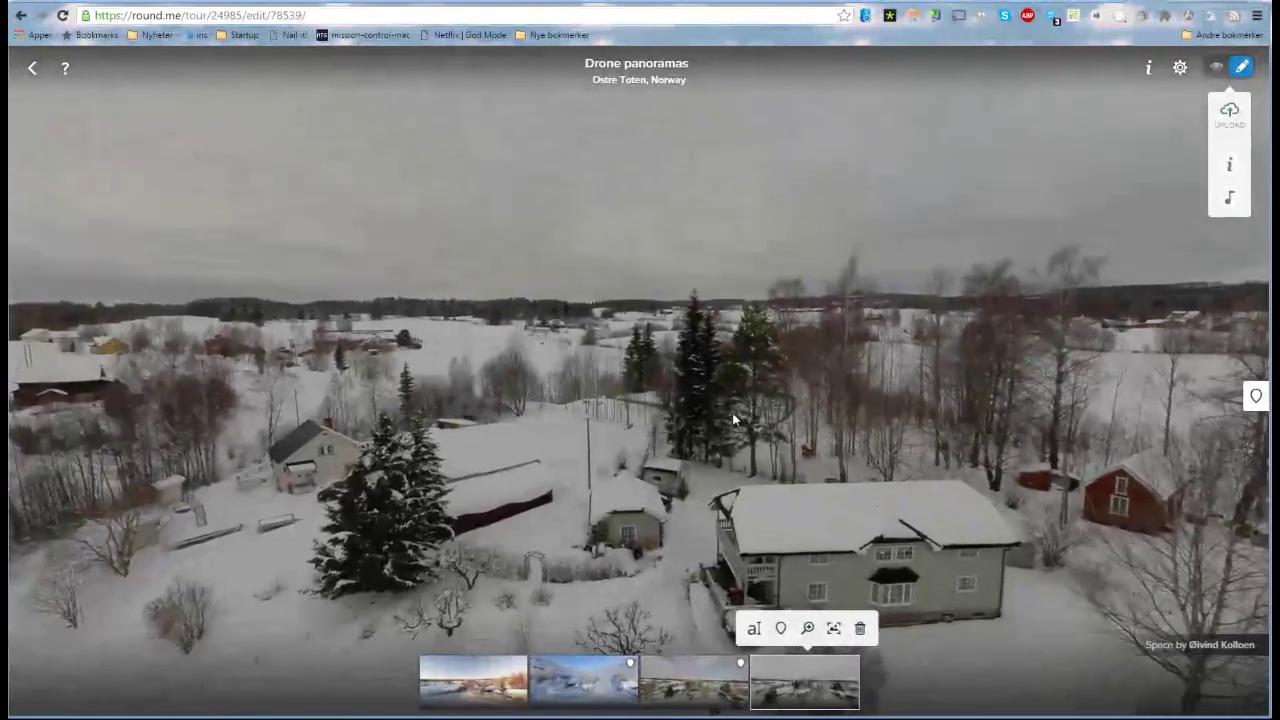